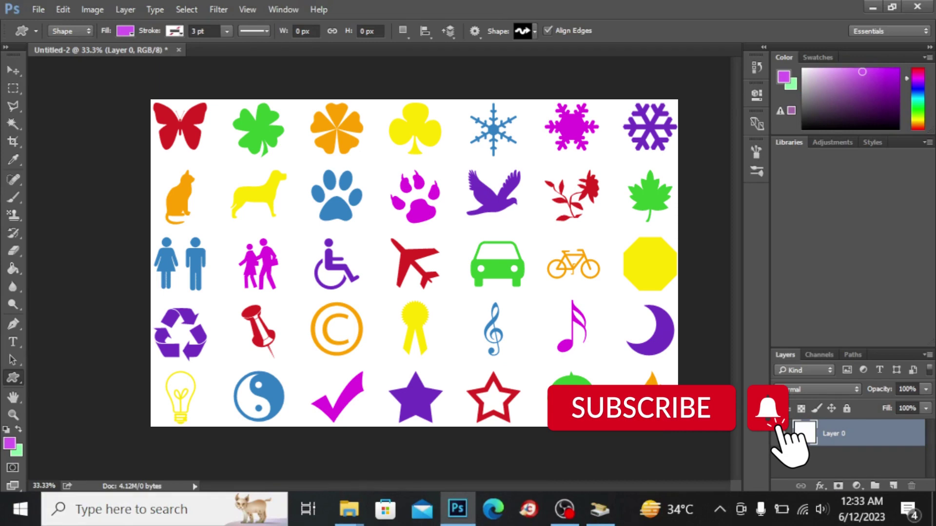
# Step: Show the shape tool flyout, which lists Rectangle through Custom Shape Tool
pyautogui.rightClick(8, 380)
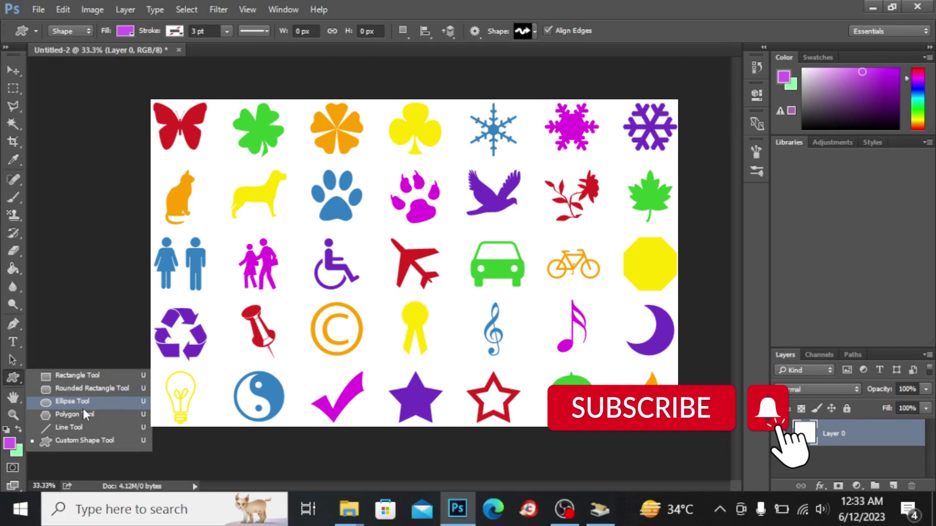
# Step: Select the Custom Shape Tool and keep the drawing mode on Shape
pyautogui.click(86, 440)
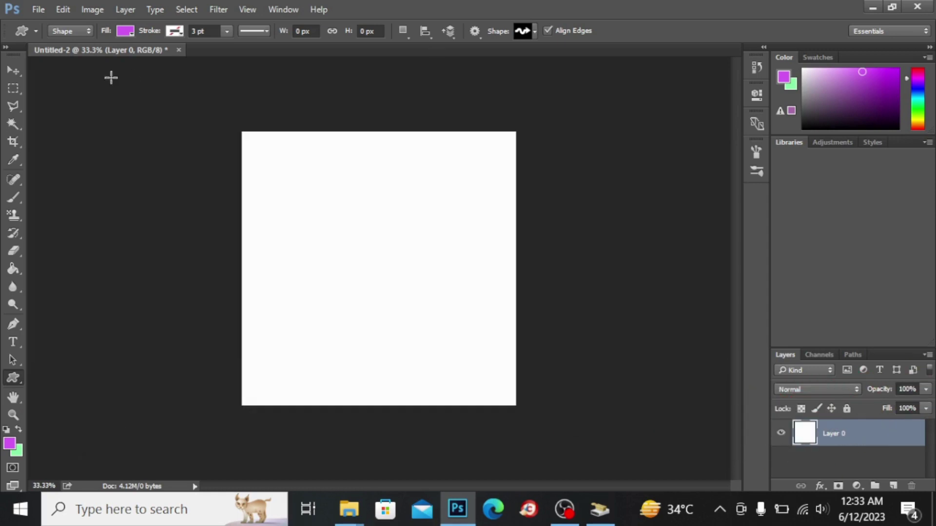
pyautogui.click(74, 30)
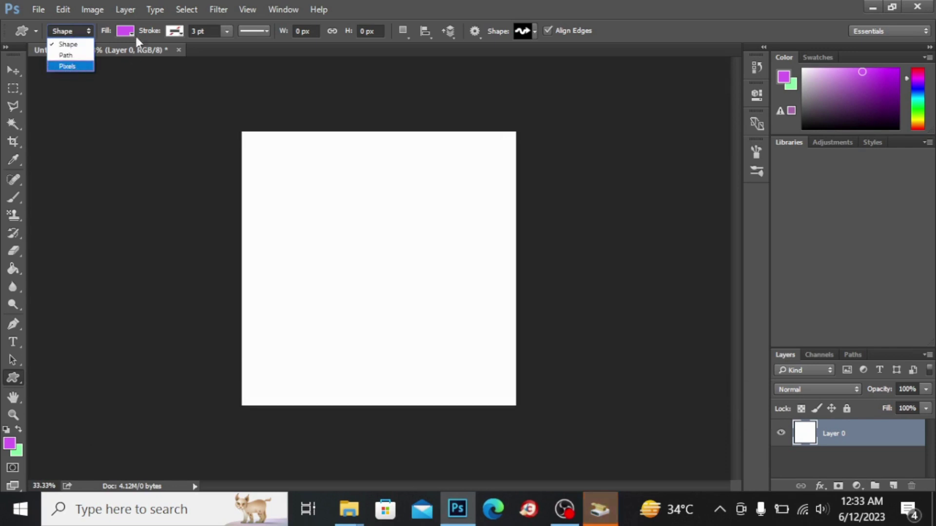
pyautogui.click(221, 33)
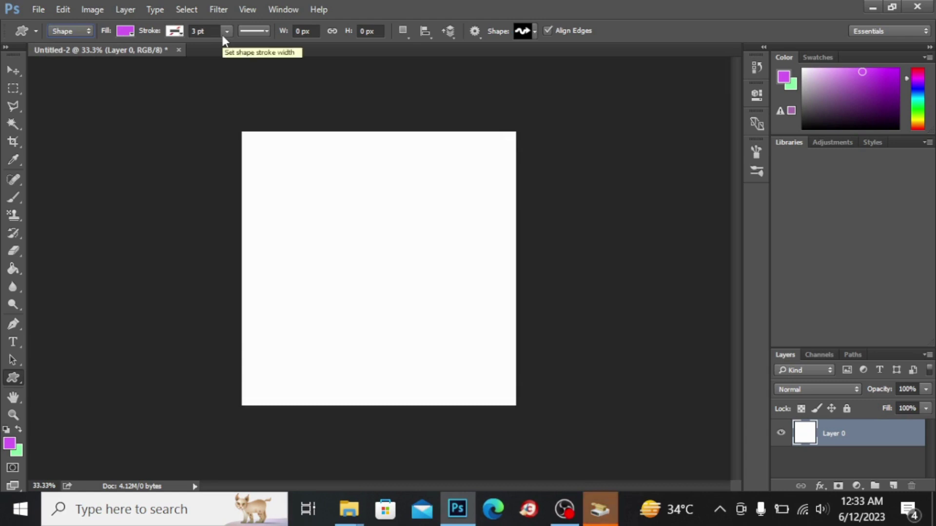
# Step: Review the solid 3 pt stroke options and their extra settings menu
pyautogui.click(266, 30)
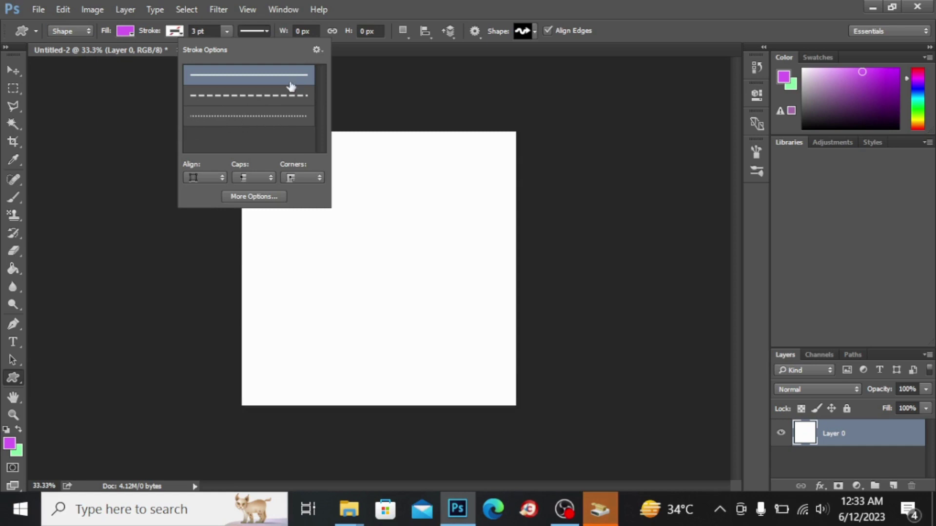
pyautogui.click(316, 49)
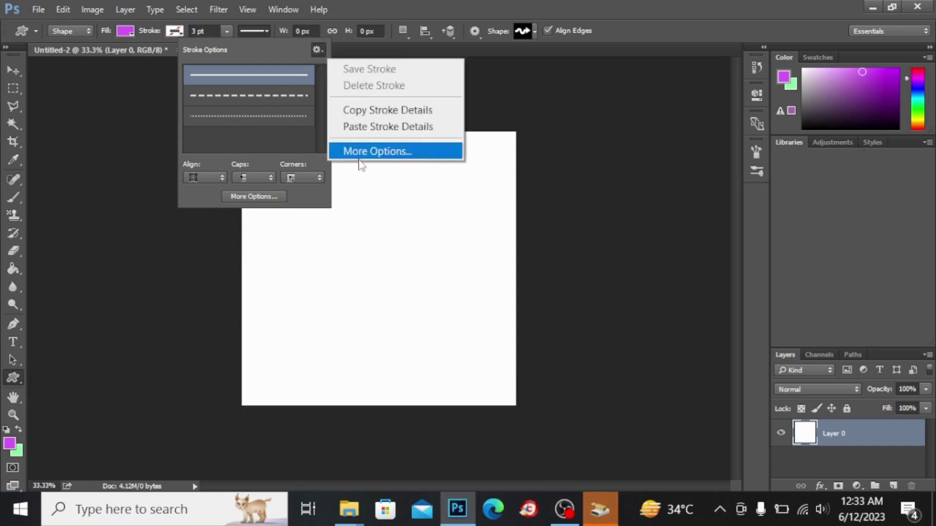
pyautogui.click(529, 33)
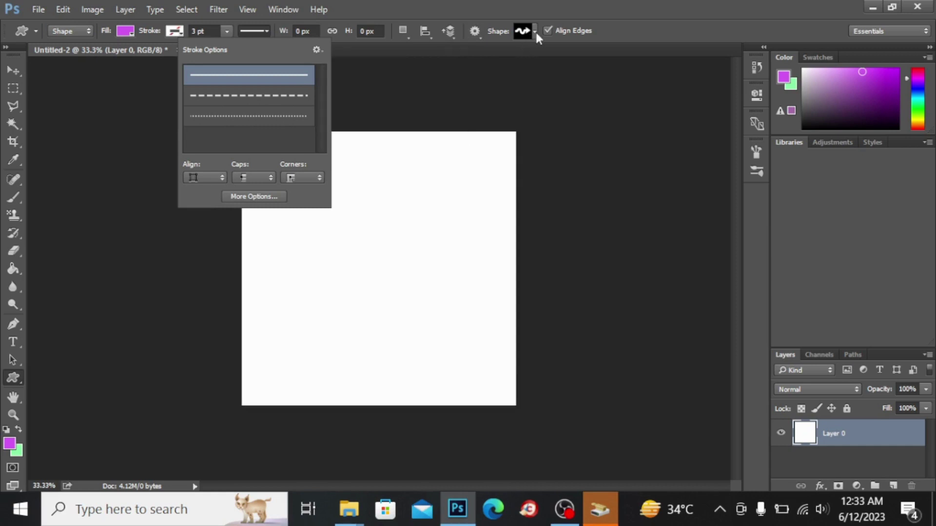
pyautogui.click(535, 32)
# Step: Replace the preset custom shapes with the Nature set and pick the grass shape
pyautogui.click(536, 32)
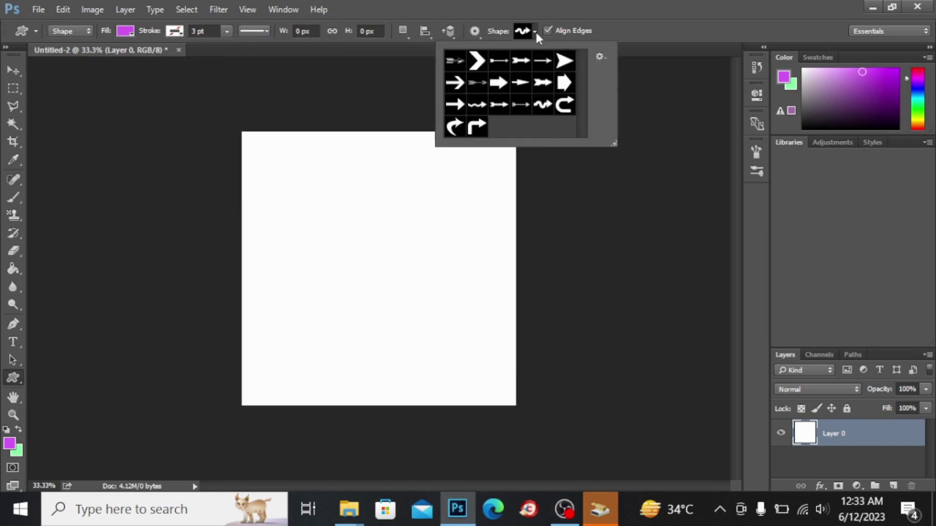
pyautogui.click(600, 58)
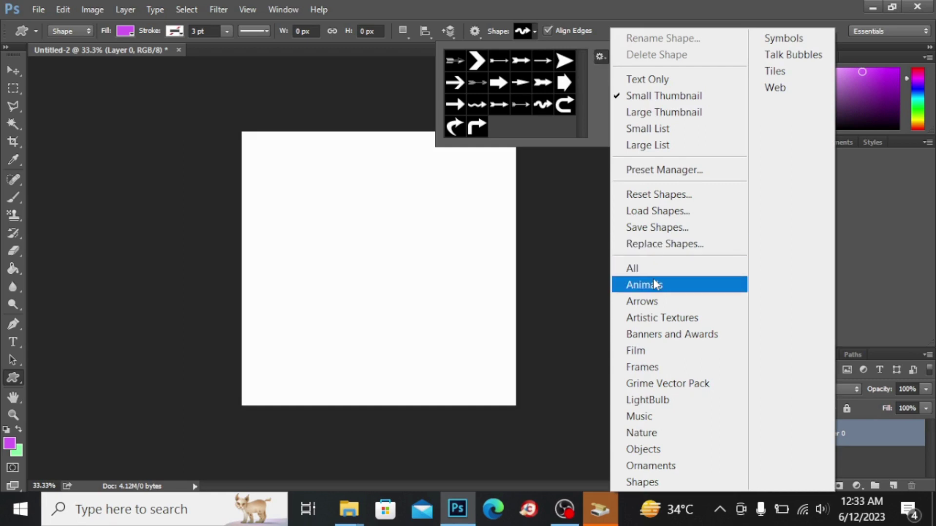
pyautogui.click(670, 434)
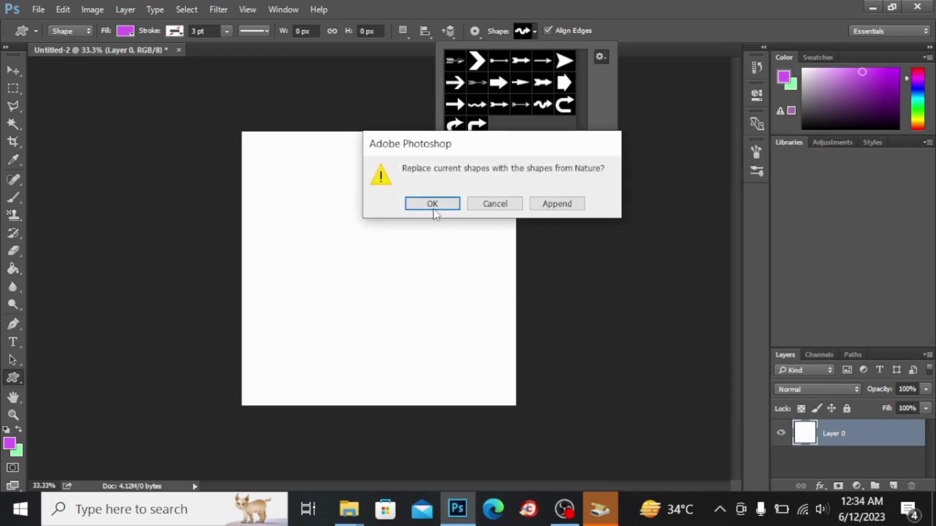
pyautogui.click(432, 204)
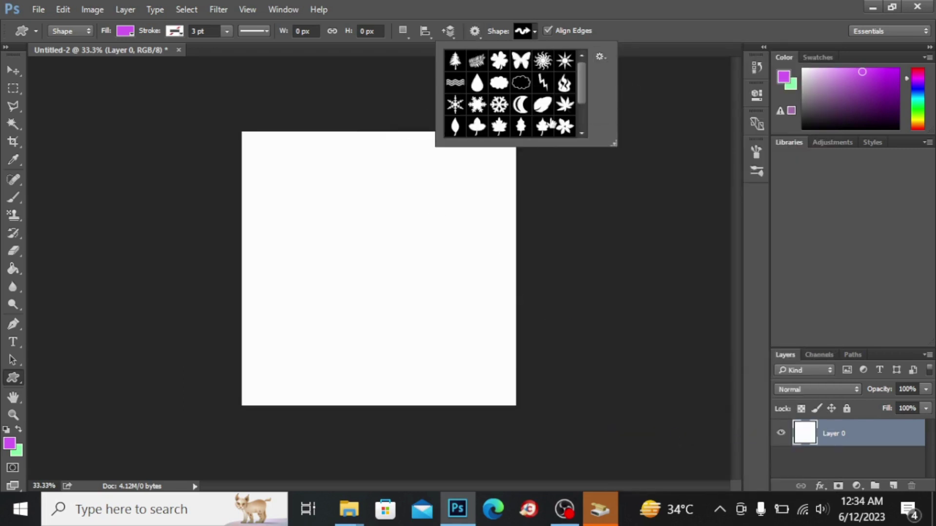
pyautogui.moveTo(579, 88); pyautogui.dragTo(580, 101)
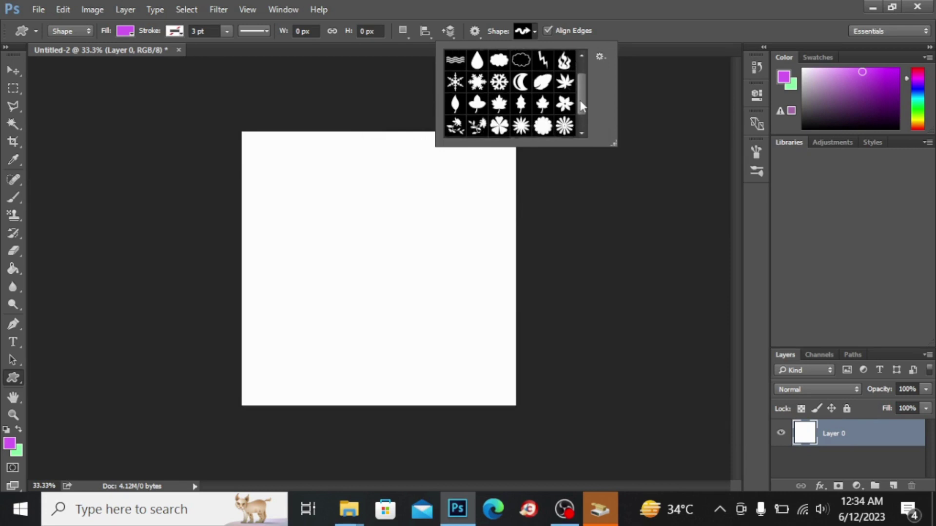
pyautogui.doubleClick(521, 104)
# Step: Set the foreground colour to bright green #31f079
pyautogui.click(9, 444)
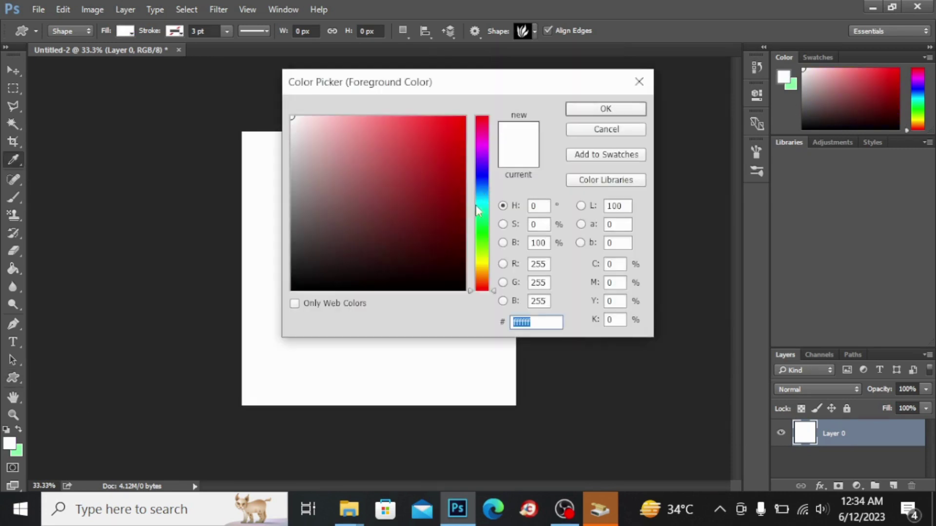
pyautogui.click(485, 221)
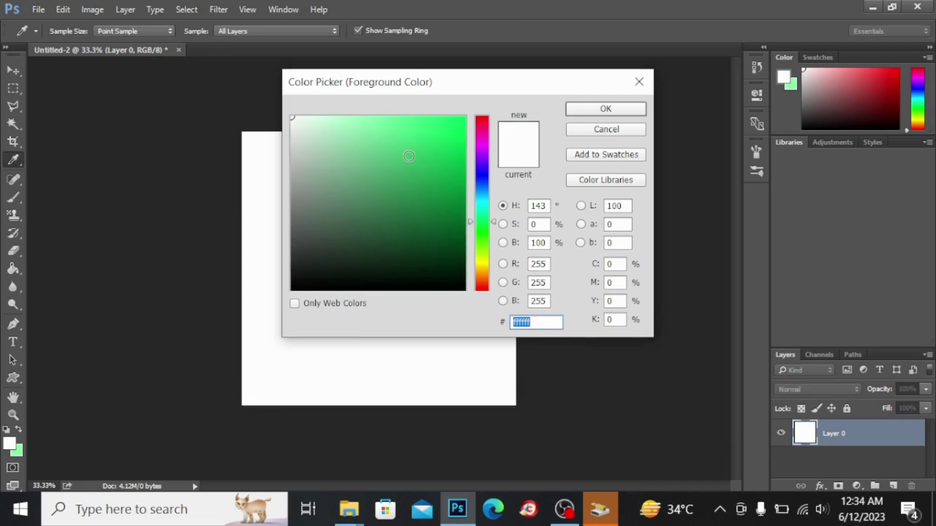
pyautogui.click(408, 156)
pyautogui.click(430, 126)
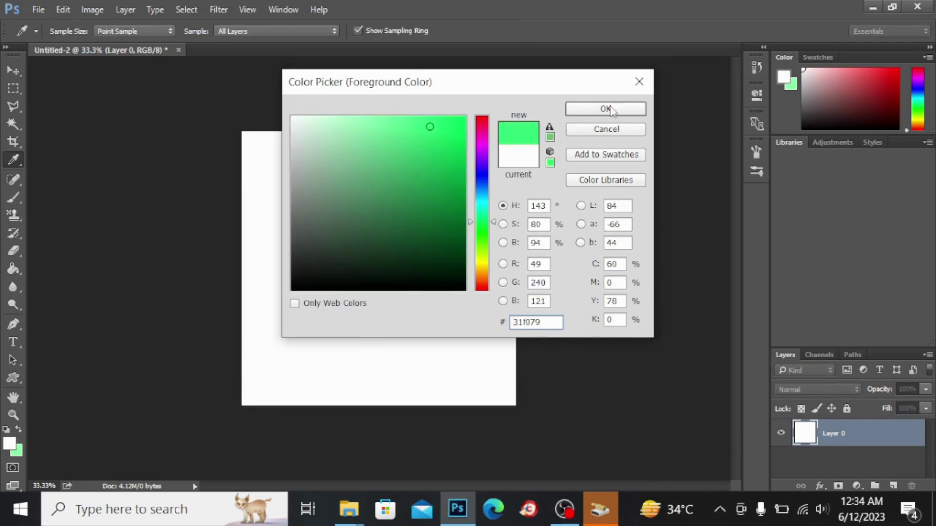
pyautogui.click(606, 109)
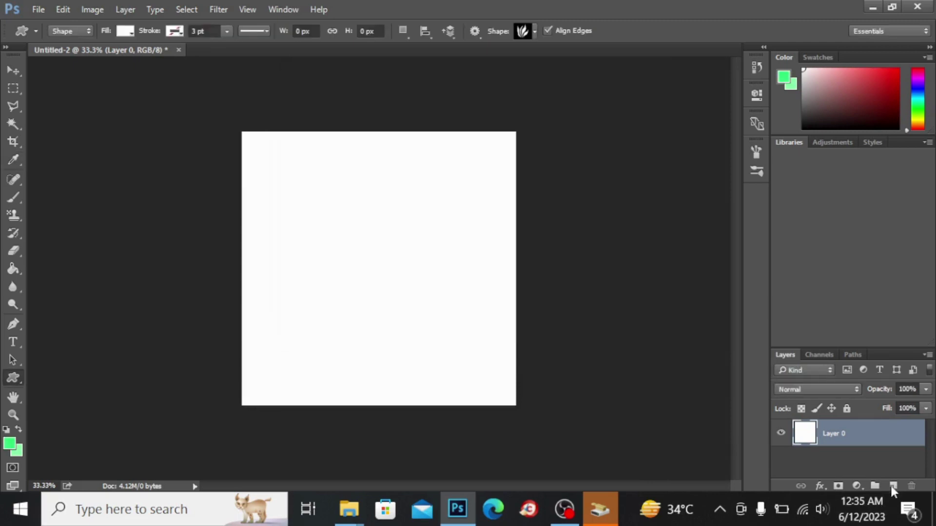
# Step: On a new layer, draw three grass clumps along the bottom-left, centre and right
pyautogui.click(892, 486)
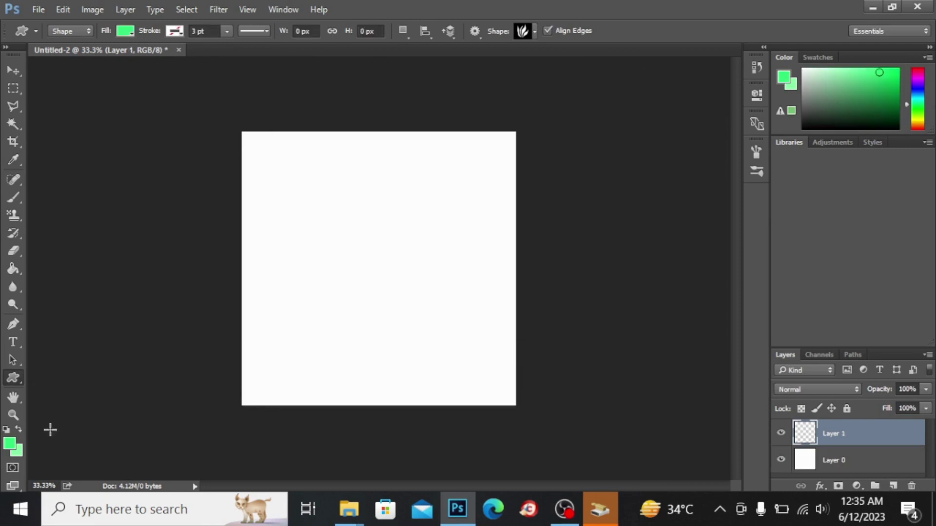
pyautogui.moveTo(251, 341); pyautogui.dragTo(326, 405)
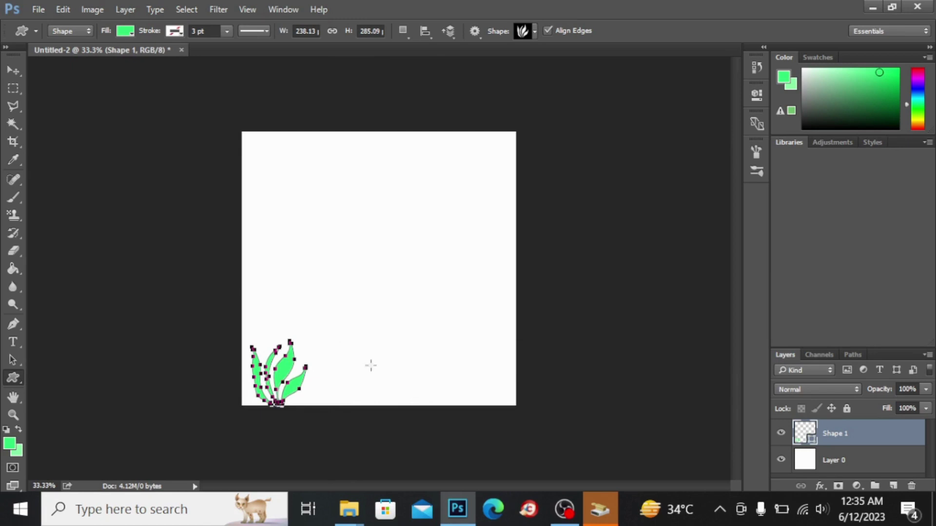
pyautogui.moveTo(330, 348); pyautogui.dragTo(396, 406)
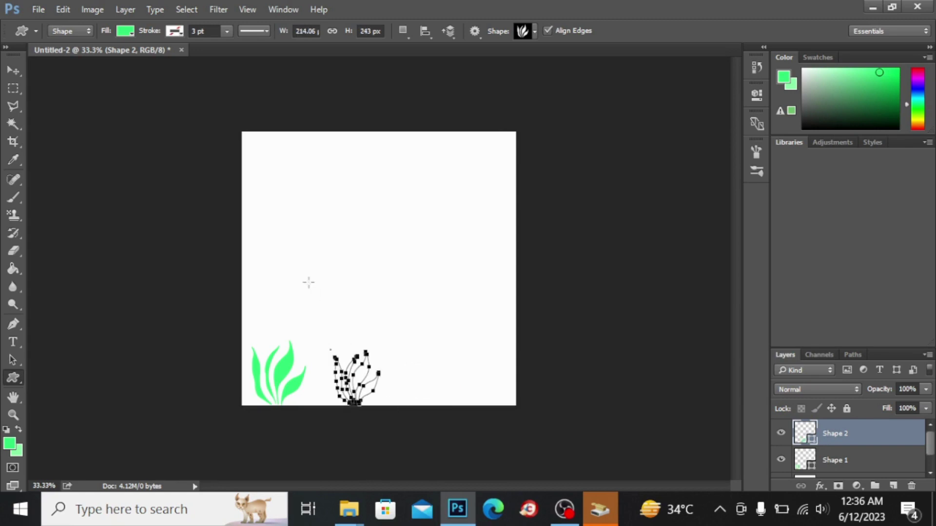
pyautogui.moveTo(428, 367); pyautogui.dragTo(476, 407)
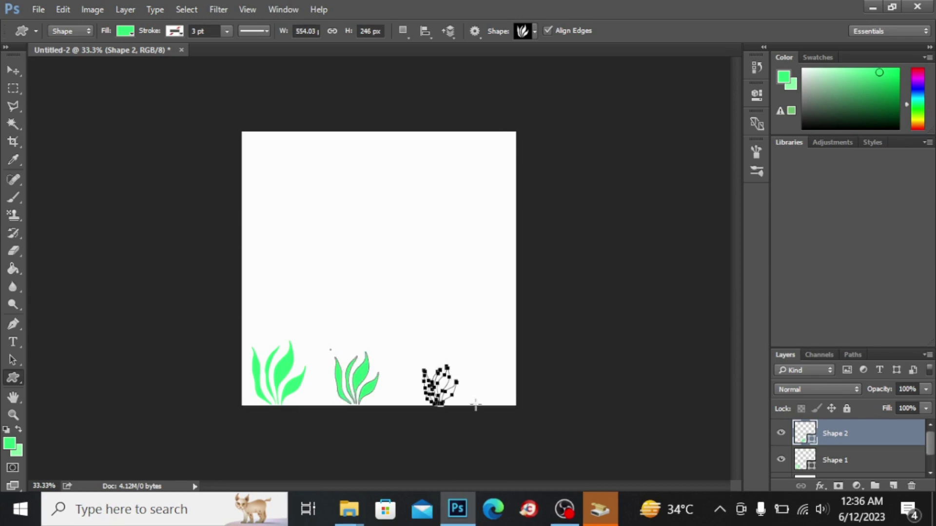
# Step: Browse the Nature shapes in the custom shape picker
pyautogui.click(534, 31)
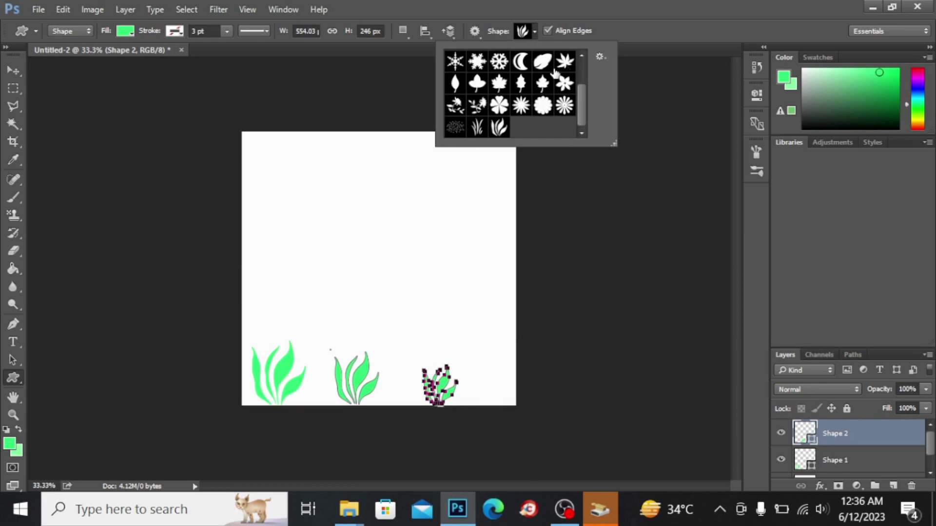
pyautogui.moveTo(581, 103); pyautogui.dragTo(581, 86)
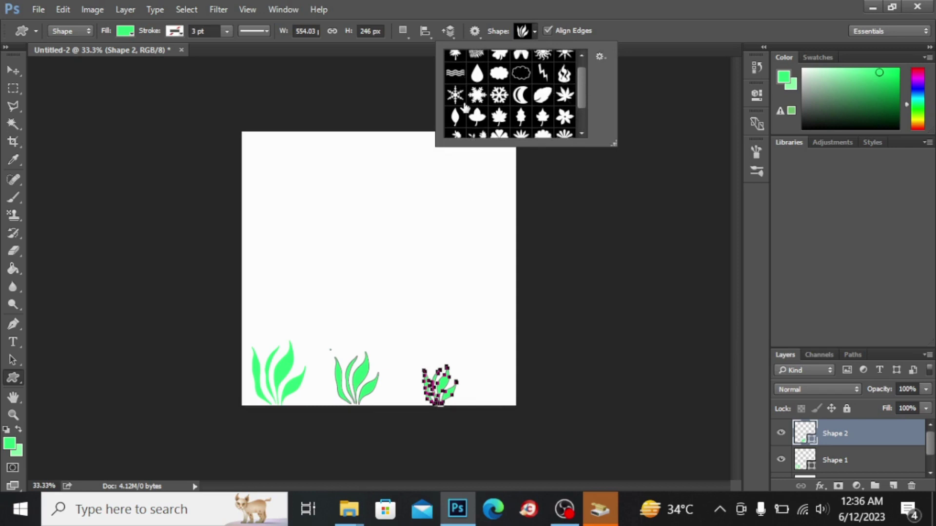
pyautogui.moveTo(583, 97); pyautogui.dragTo(583, 85)
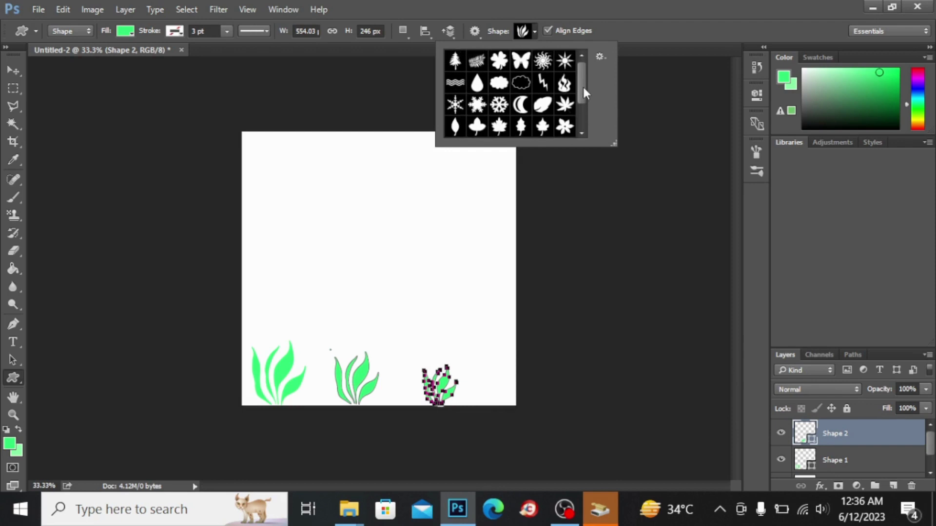
# Step: Pick the butterfly shape and draw a butterfly near the canvas top-left
pyautogui.click(520, 60)
pyautogui.click(7, 451)
pyautogui.moveTo(272, 165); pyautogui.dragTo(324, 211)
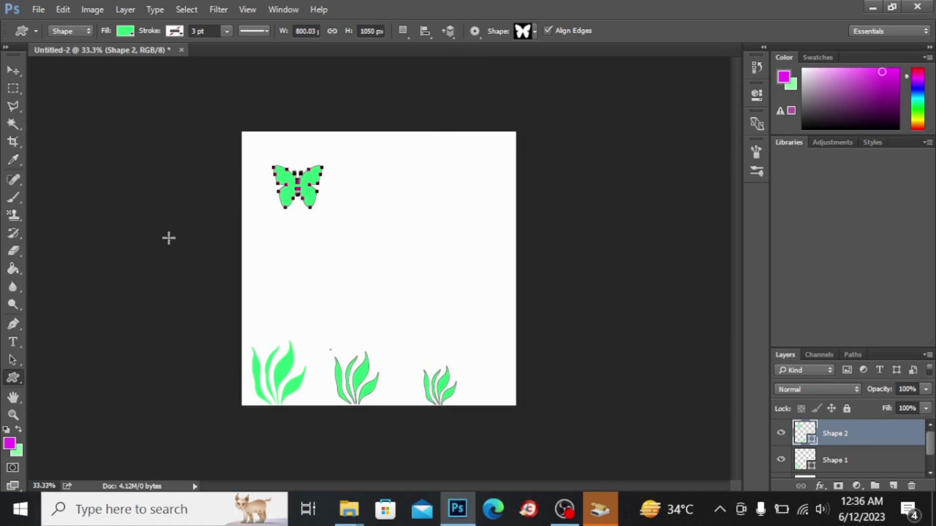
pyautogui.press('v')
# Step: Draw a magenta butterfly near the top centre on a new layer, then select Layer 0
pyautogui.click(893, 486)
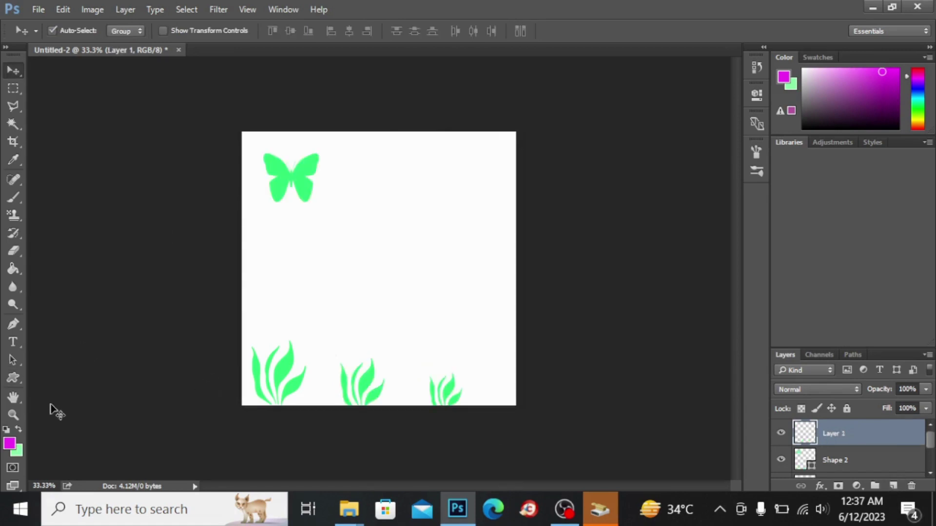
pyautogui.click(14, 378)
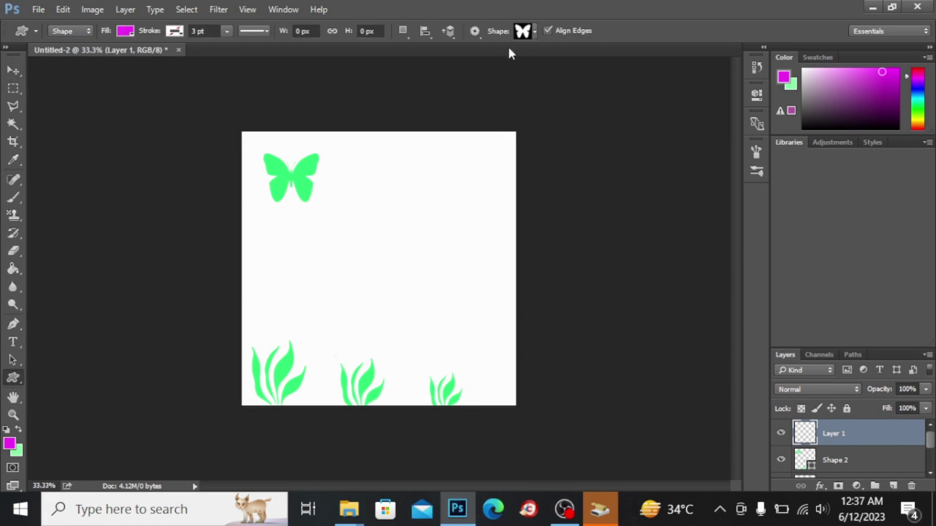
pyautogui.moveTo(362, 153); pyautogui.dragTo(401, 194)
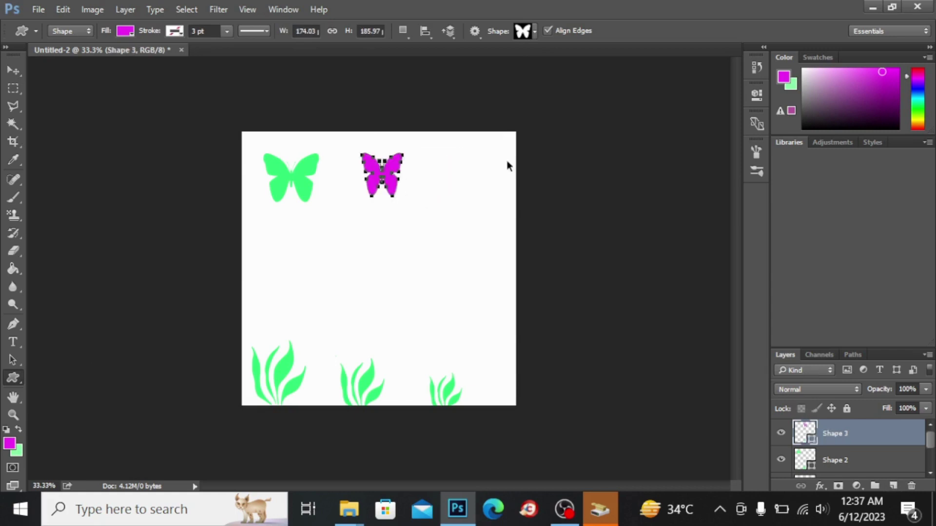
pyautogui.press('v')
pyautogui.moveTo(931, 442); pyautogui.dragTo(932, 463)
pyautogui.click(870, 467)
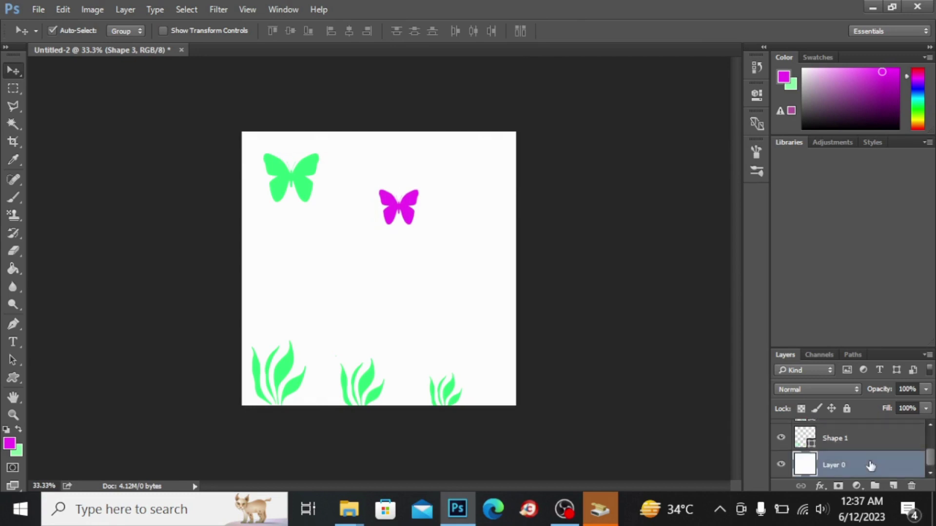
# Step: Fill Layer 0 with aqua #7bf9e6 using Alt+Backspace
pyautogui.click(8, 444)
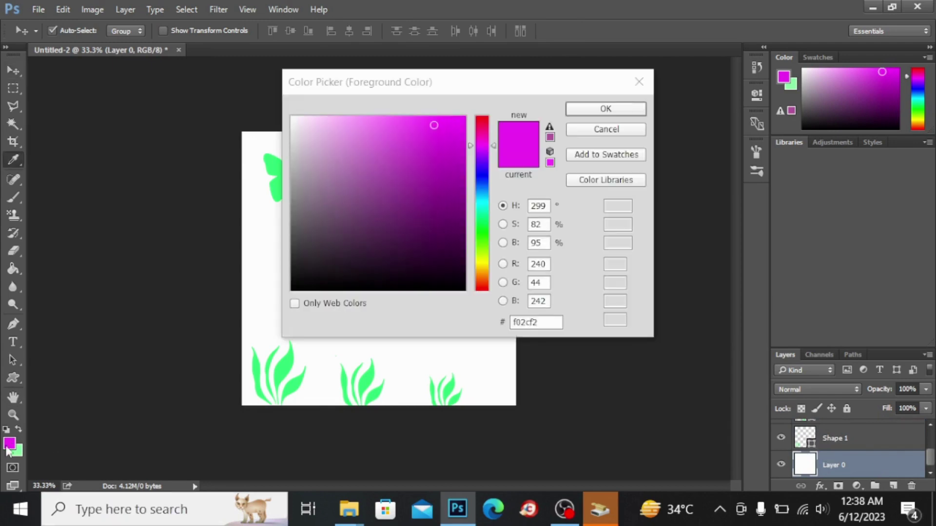
pyautogui.click(486, 208)
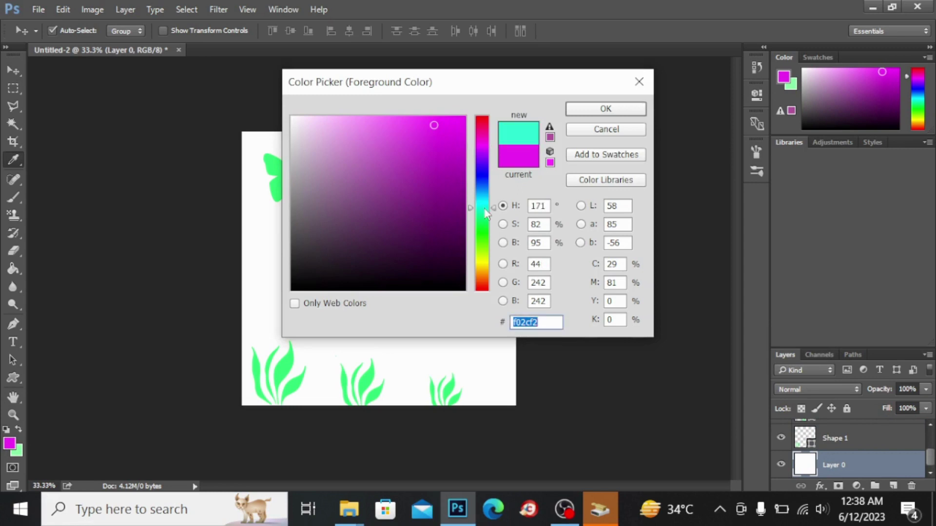
pyautogui.click(379, 120)
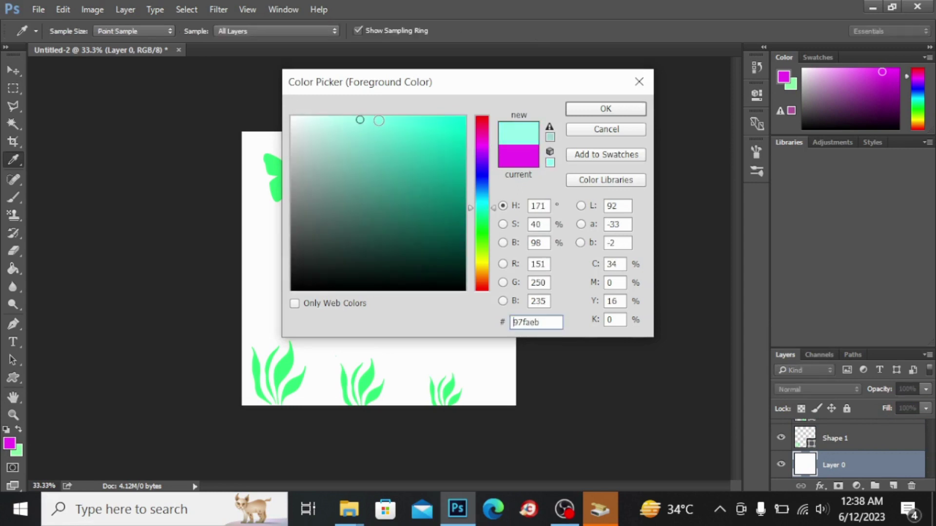
pyautogui.click(632, 111)
pyautogui.press('v')
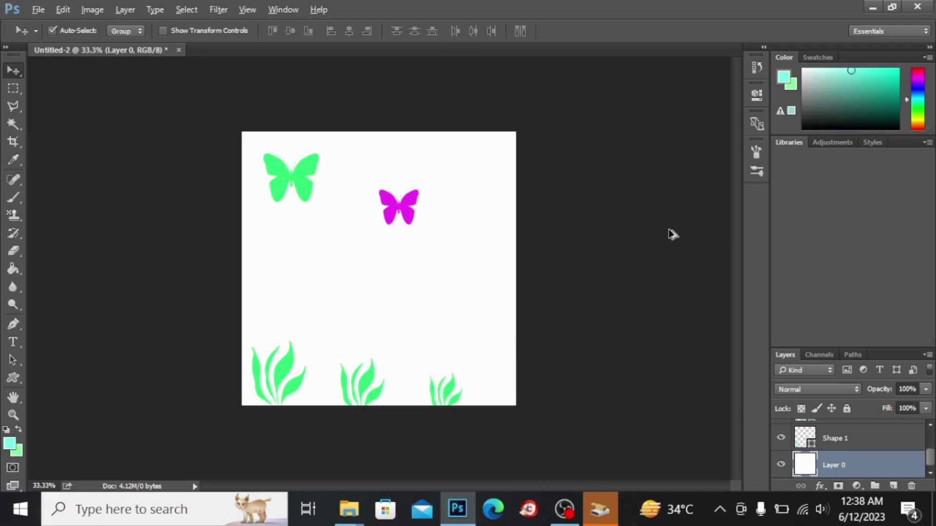
pyautogui.hotkey('alt', 'BackSpace')
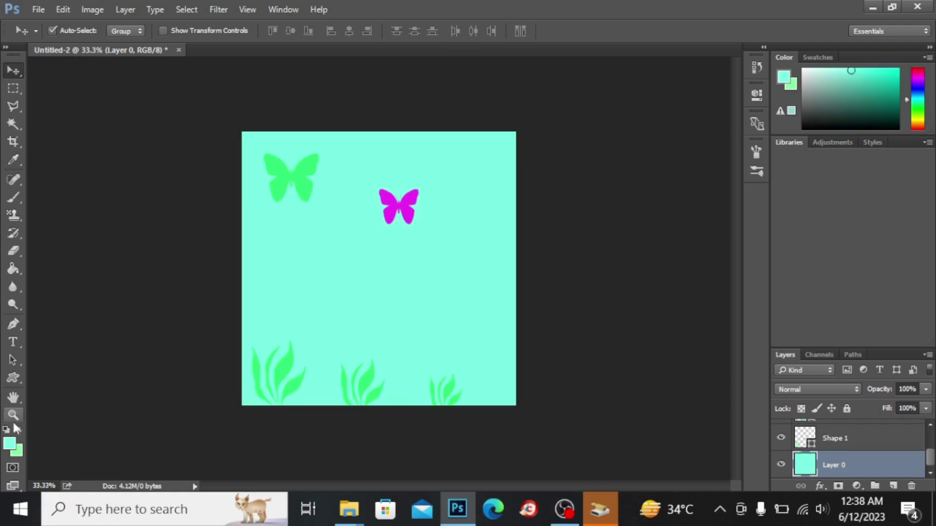
# Step: Lighten the foreground to pale aqua #ccfdf6 and refill the background with it
pyautogui.click(9, 444)
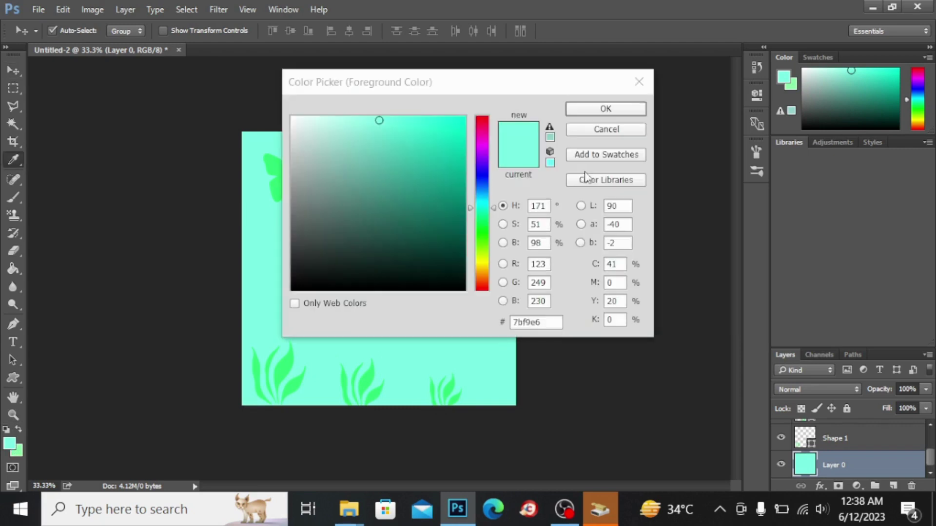
pyautogui.moveTo(344, 126); pyautogui.dragTo(325, 118)
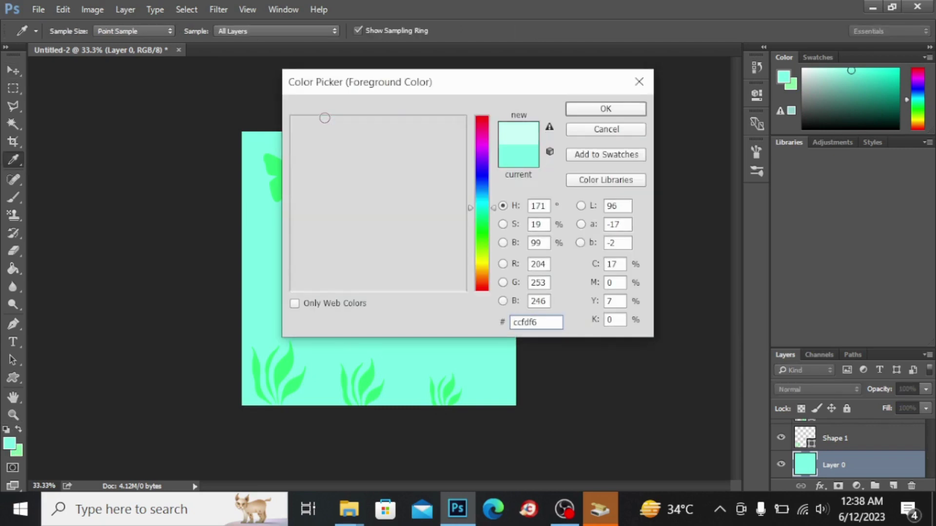
pyautogui.click(589, 109)
pyautogui.press('v')
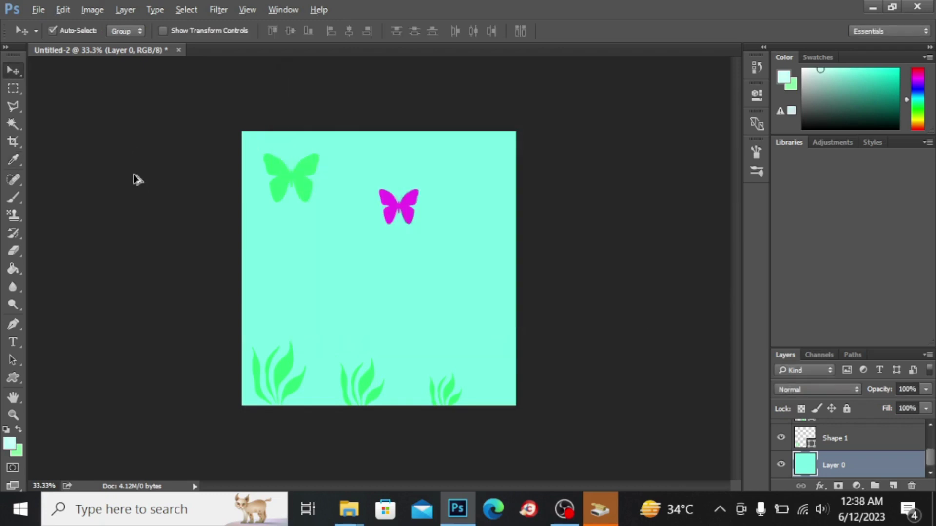
pyautogui.hotkey('alt', 'BackSpace')
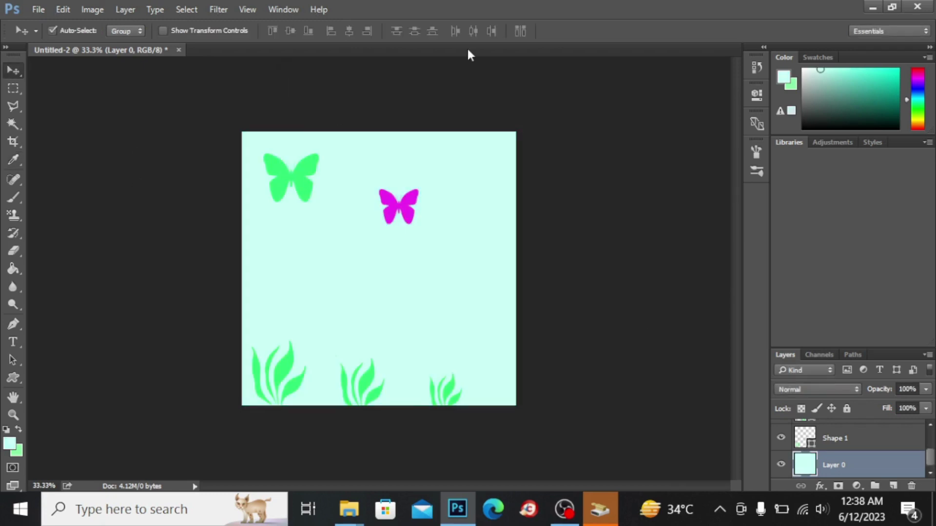
# Step: Switch to the Custom Shape Tool and choose the pine tree shape
pyautogui.click(15, 379)
pyautogui.rightClick(15, 378)
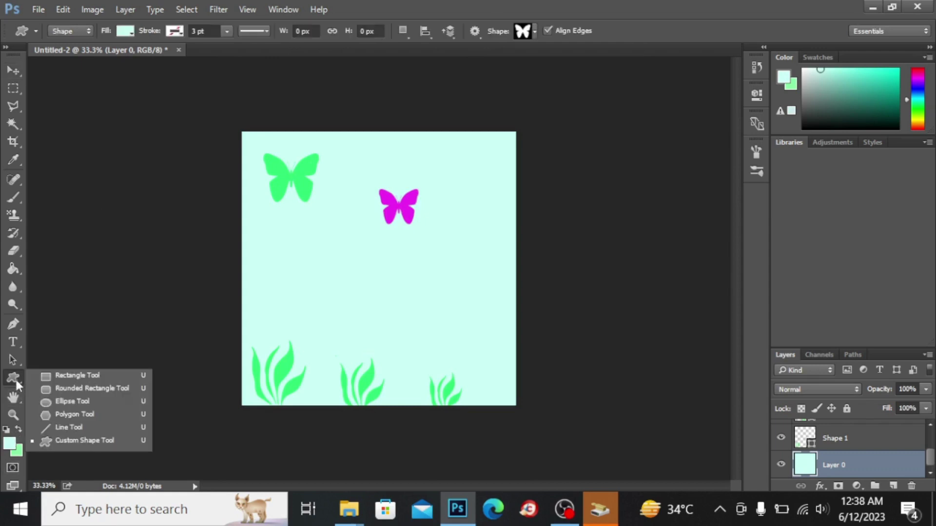
pyautogui.click(90, 439)
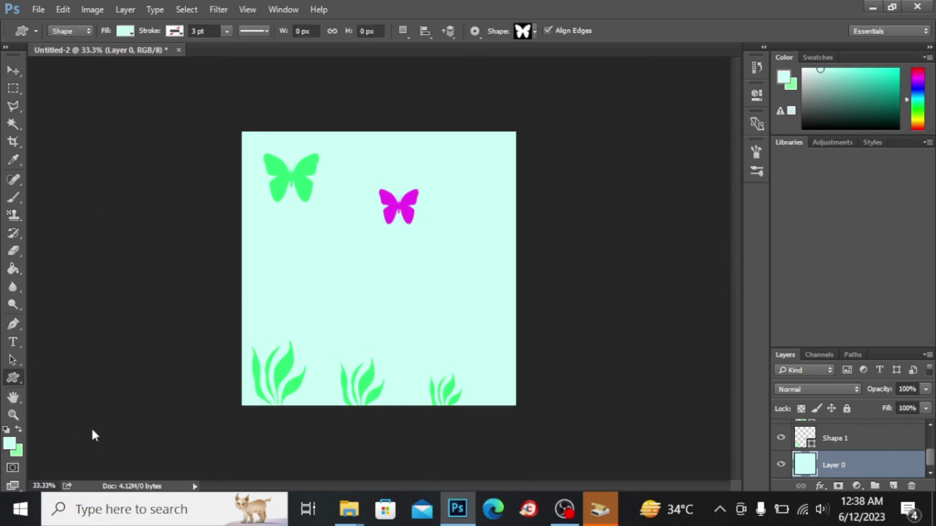
pyautogui.click(535, 30)
pyautogui.moveTo(583, 88)
pyautogui.mouseDown()
pyautogui.moveTo(580, 114)
pyautogui.moveTo(581, 77)
pyautogui.mouseUp()
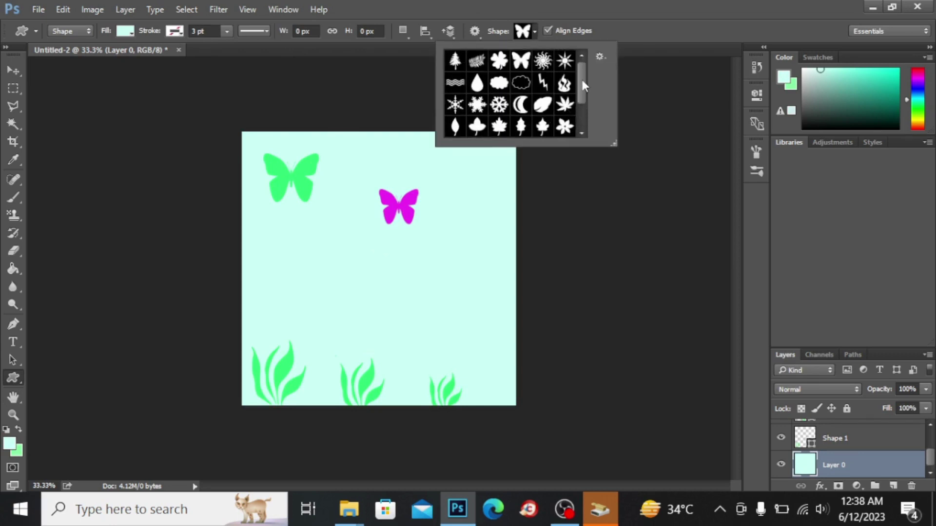
pyautogui.click(453, 62)
pyautogui.click(600, 57)
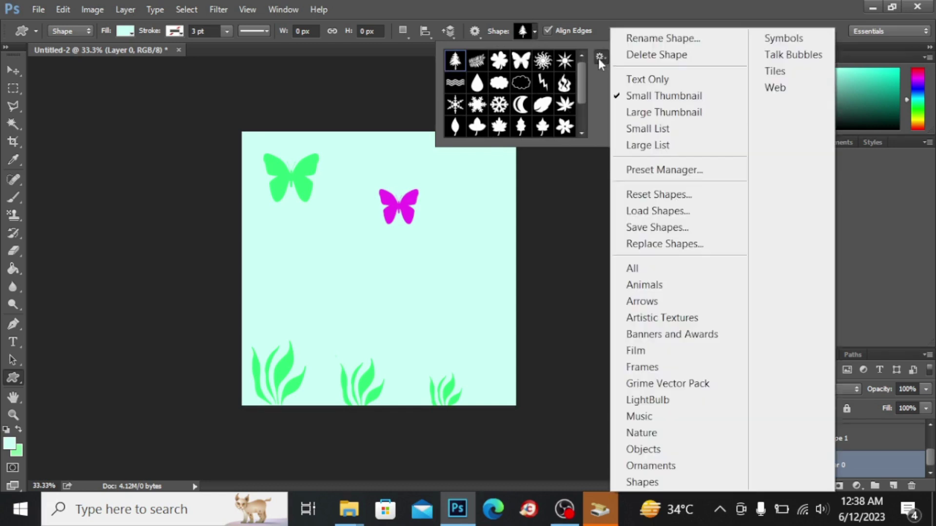
pyautogui.click(577, 213)
pyautogui.click(575, 213)
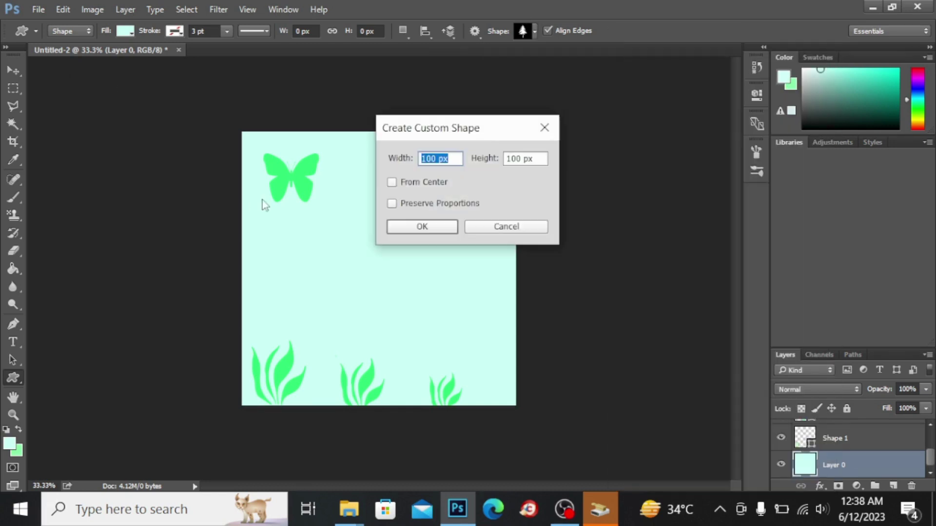
pyautogui.click(546, 129)
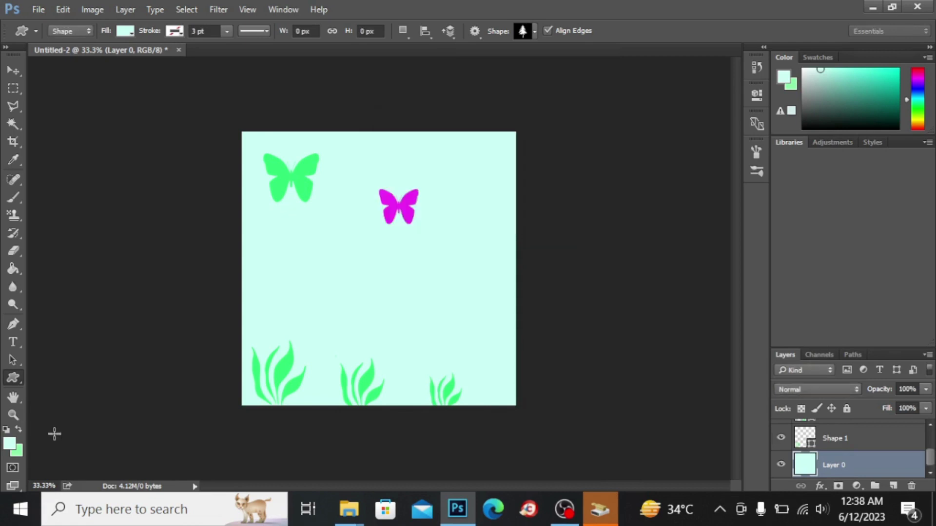
# Step: Set the foreground colour to near-black #080808
pyautogui.click(9, 444)
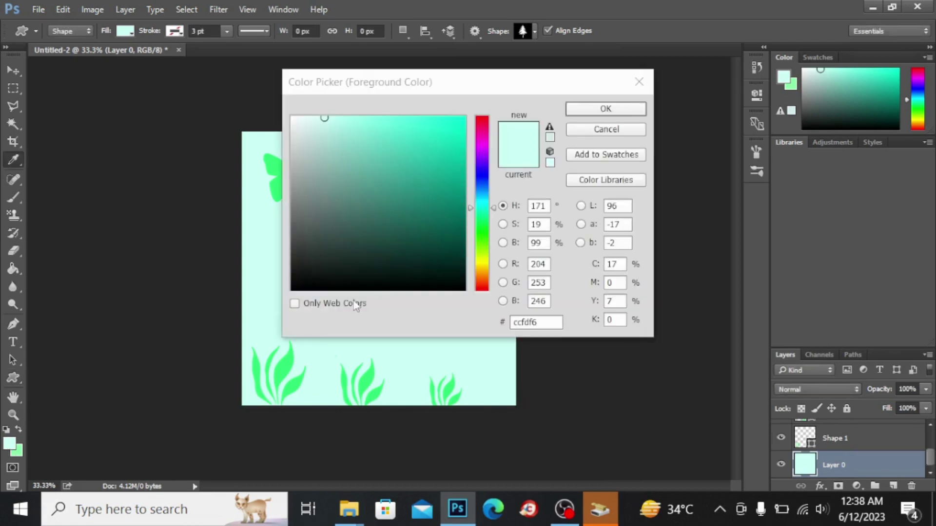
pyautogui.click(295, 286)
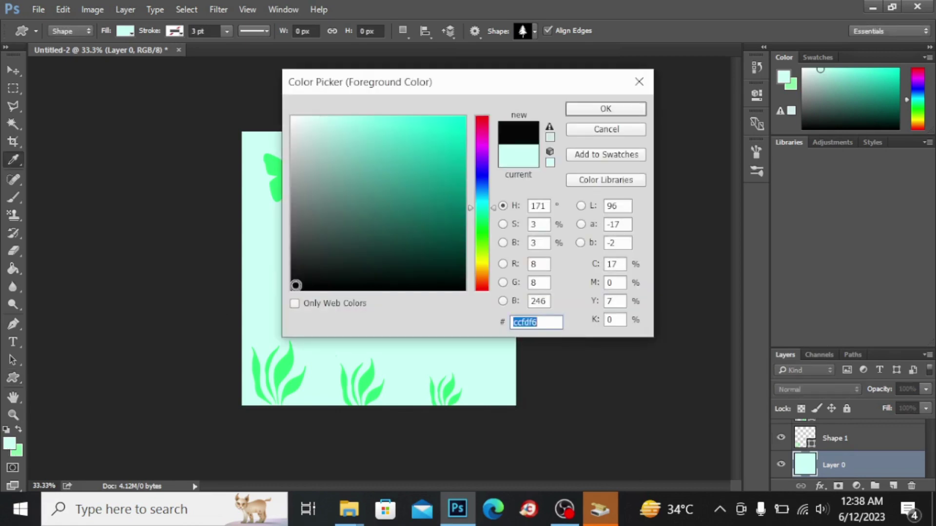
pyautogui.click(622, 110)
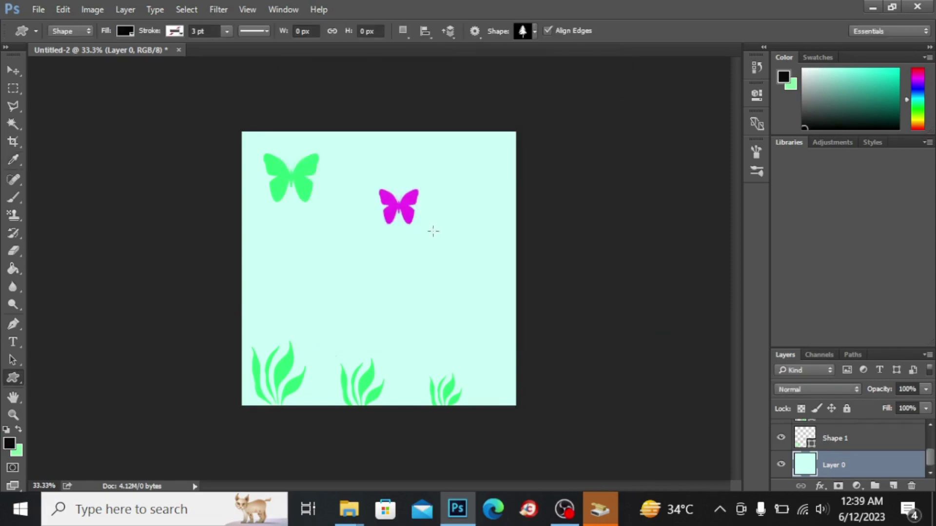
# Step: On a new layer, draw a black pine tree at the canvas lower right
pyautogui.click(893, 486)
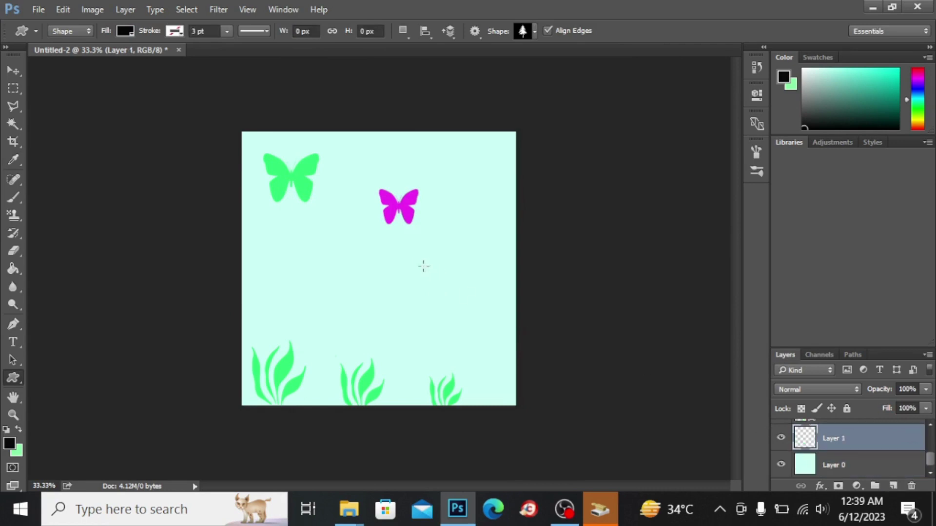
pyautogui.moveTo(428, 260); pyautogui.dragTo(522, 406)
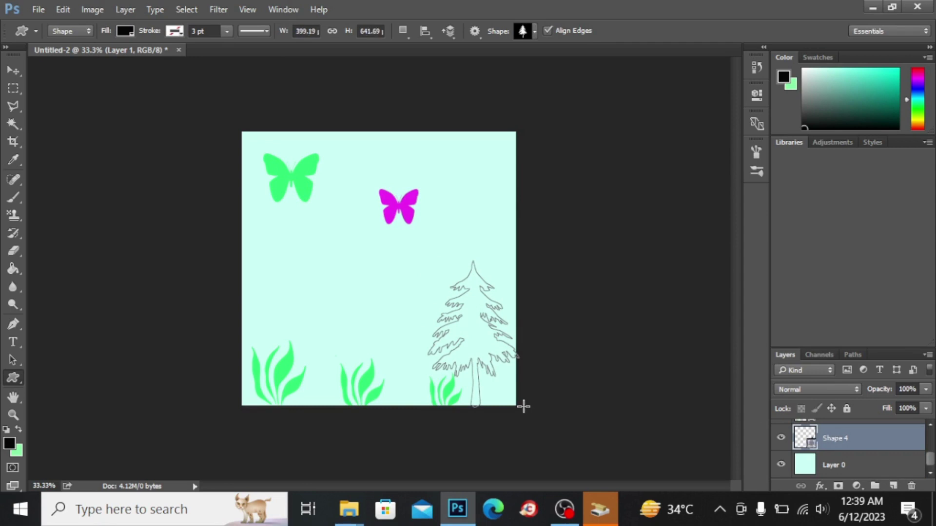
pyautogui.click(13, 70)
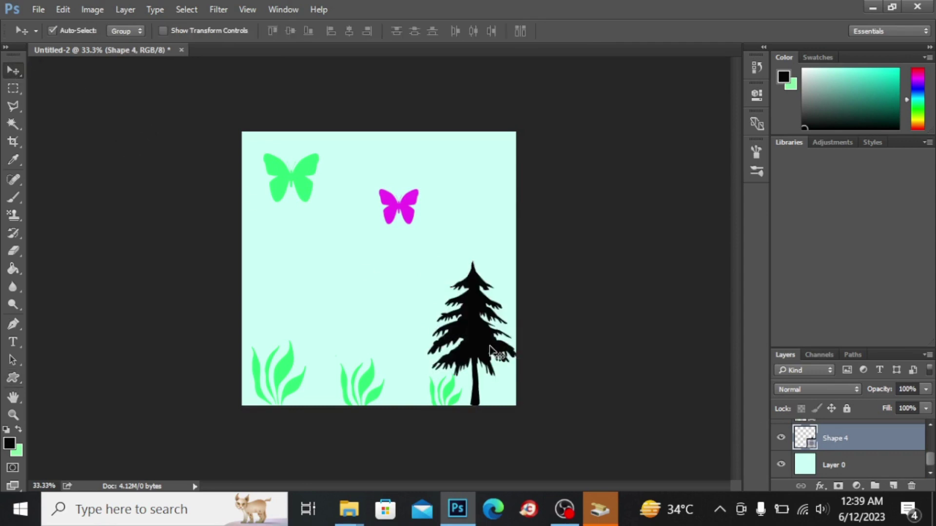
pyautogui.moveTo(480, 352); pyautogui.dragTo(475, 340)
# Step: Scale the pine tree to about 92% and reposition it beside the grass
pyautogui.press('ctrl')
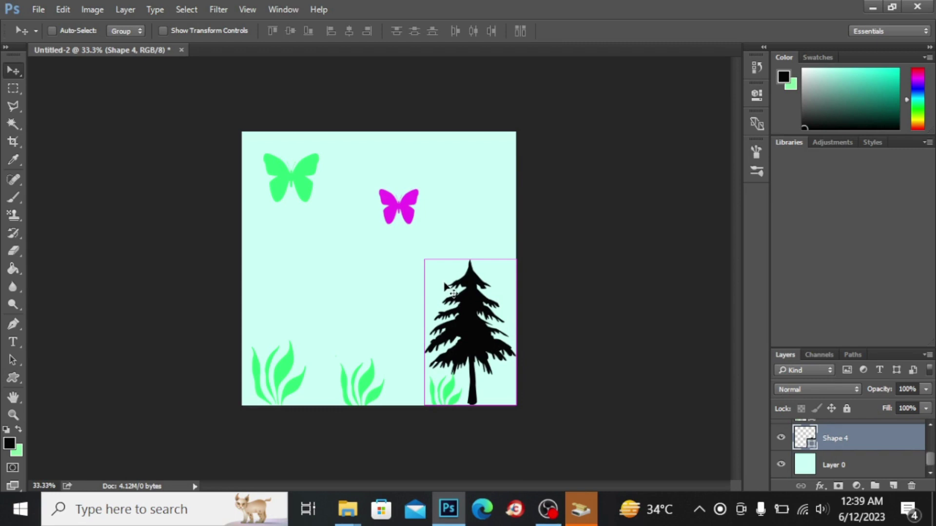
pyautogui.hotkey('ctrl', 't')
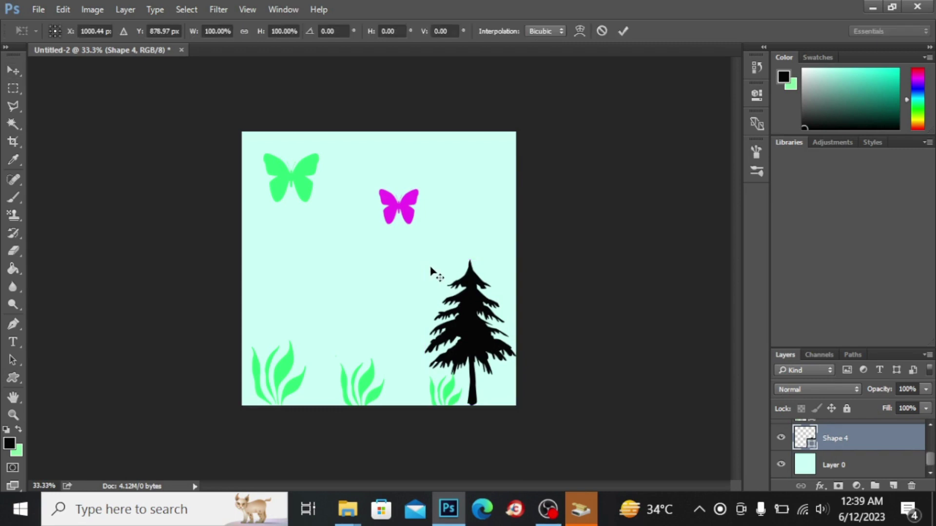
pyautogui.moveTo(431, 266); pyautogui.dragTo(436, 274)
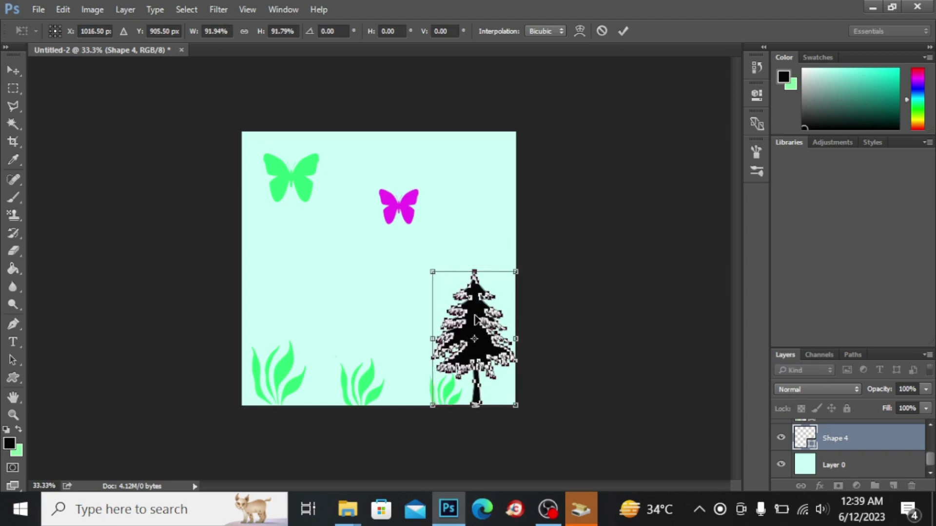
pyautogui.moveTo(472, 319); pyautogui.dragTo(469, 323)
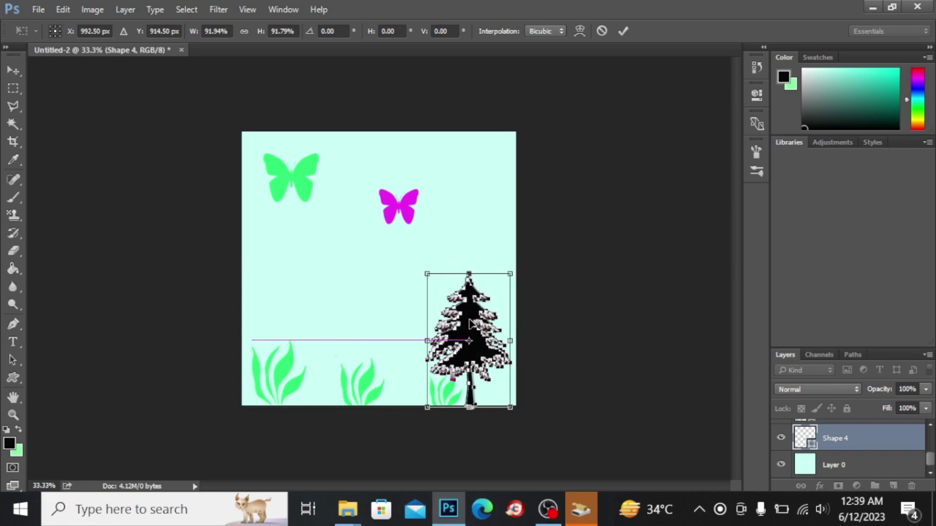
pyautogui.press('Return')
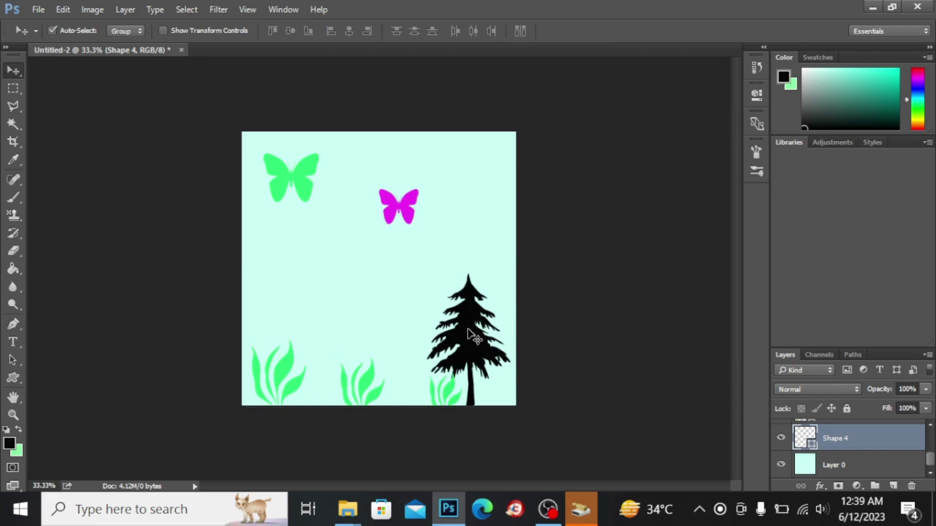
# Step: Place the tree copy left of the original and shrink it to about 64%
pyautogui.moveTo(468, 338); pyautogui.dragTo(399, 338)
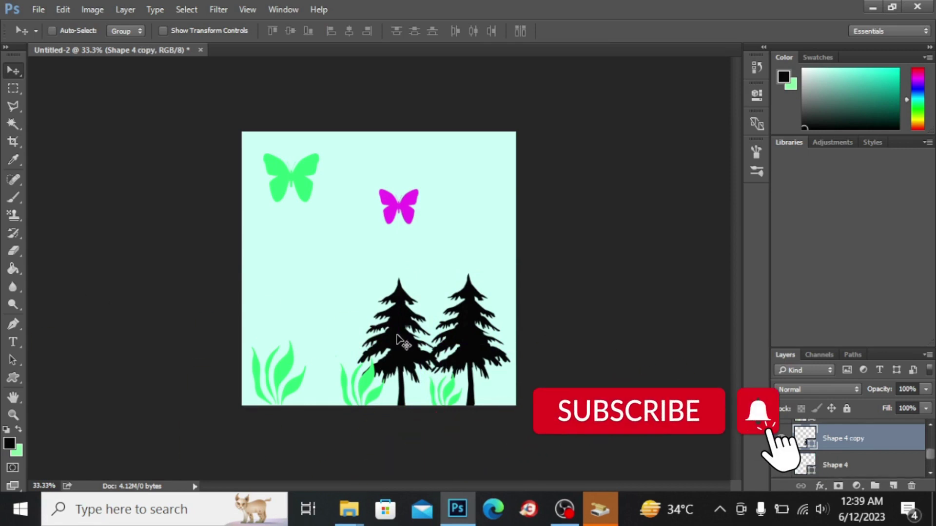
pyautogui.hotkey('ctrl', 't')
pyautogui.moveTo(355, 276); pyautogui.dragTo(403, 350)
pyautogui.press('Return')
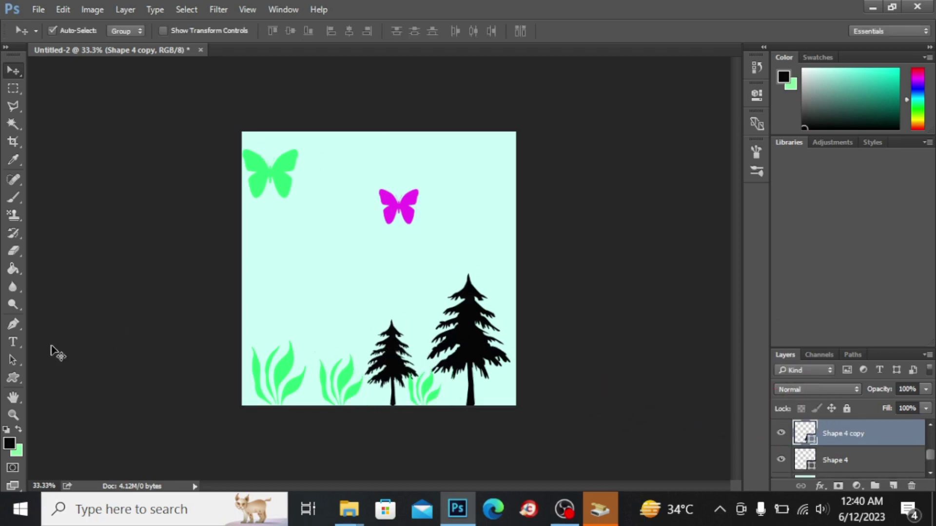
pyautogui.click(13, 398)
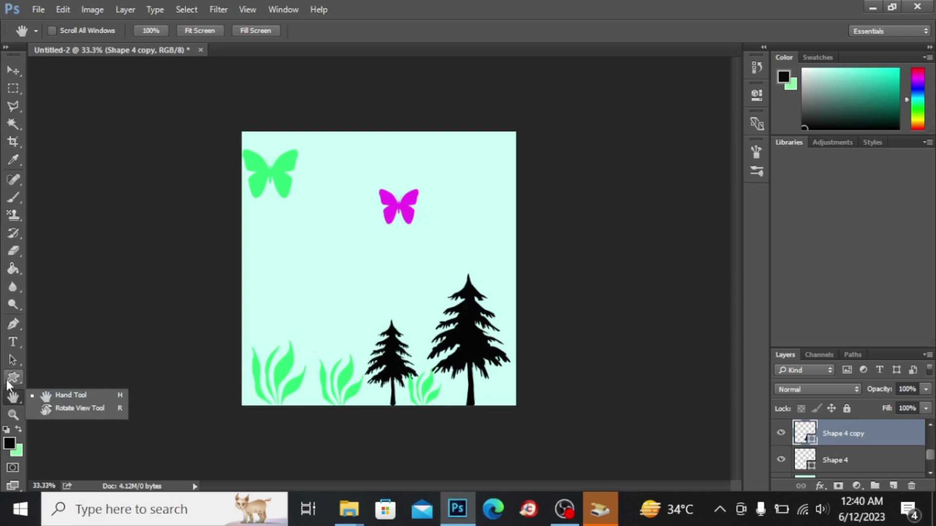
# Step: Choose the Sun 2 starburst as the custom shape
pyautogui.click(6, 379)
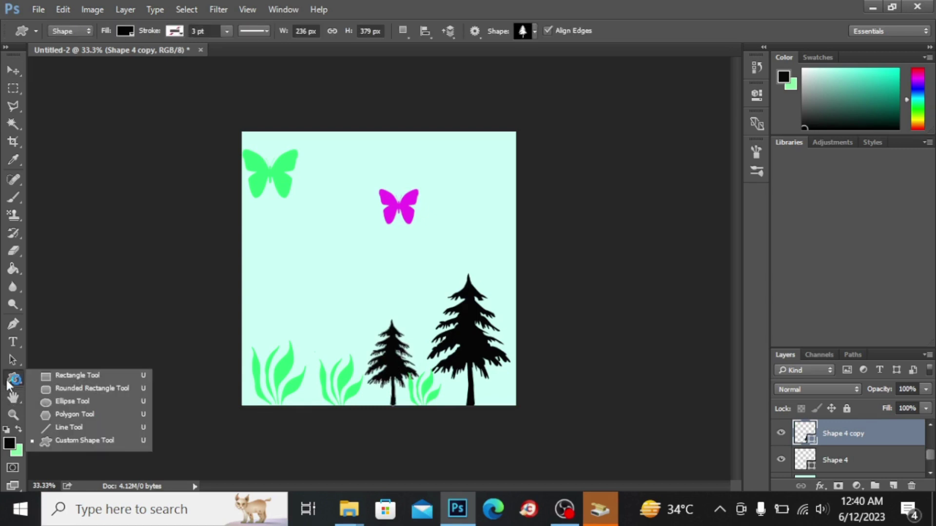
pyautogui.click(78, 442)
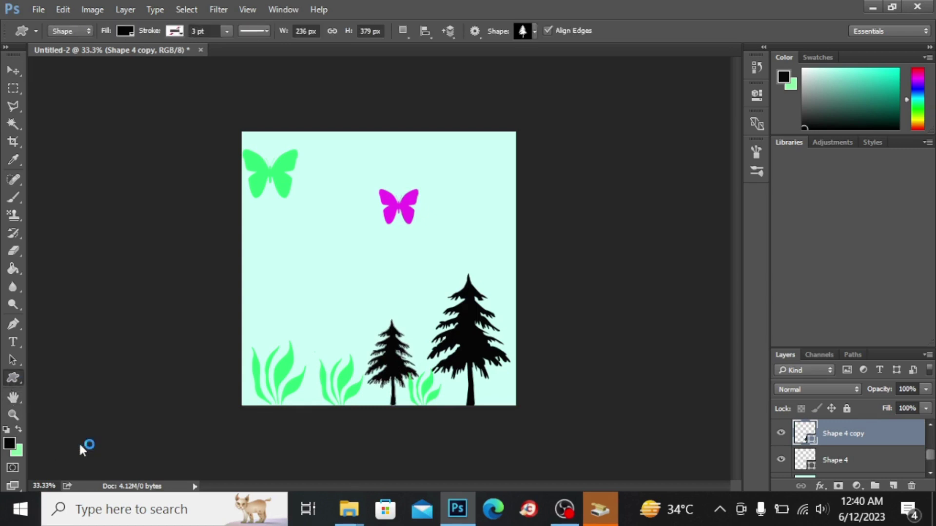
pyautogui.click(534, 32)
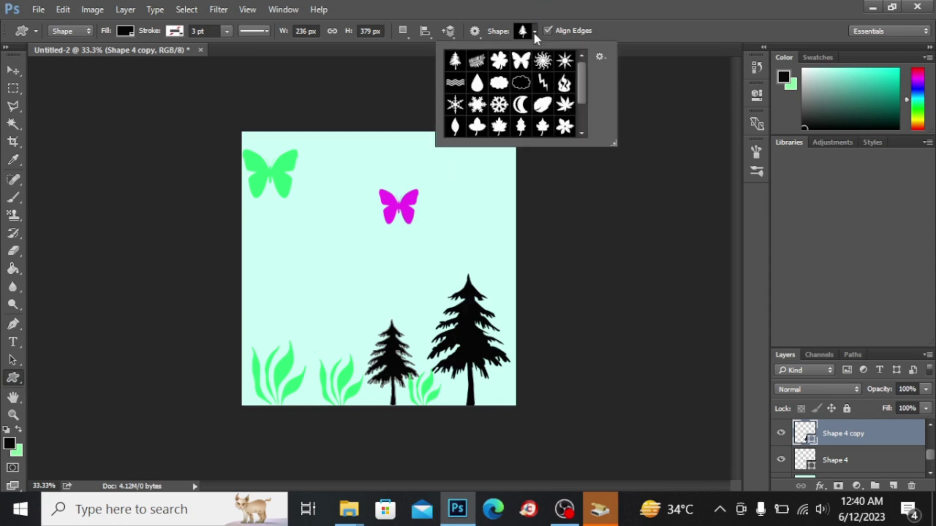
pyautogui.scroll(-1, 580, 87)
pyautogui.scroll(1, 579, 83)
pyautogui.click(566, 63)
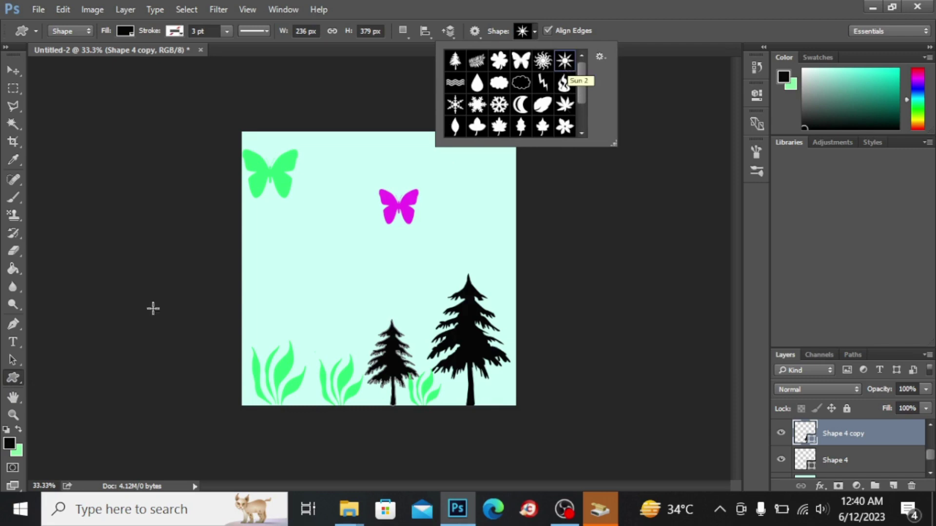
pyautogui.click(10, 446)
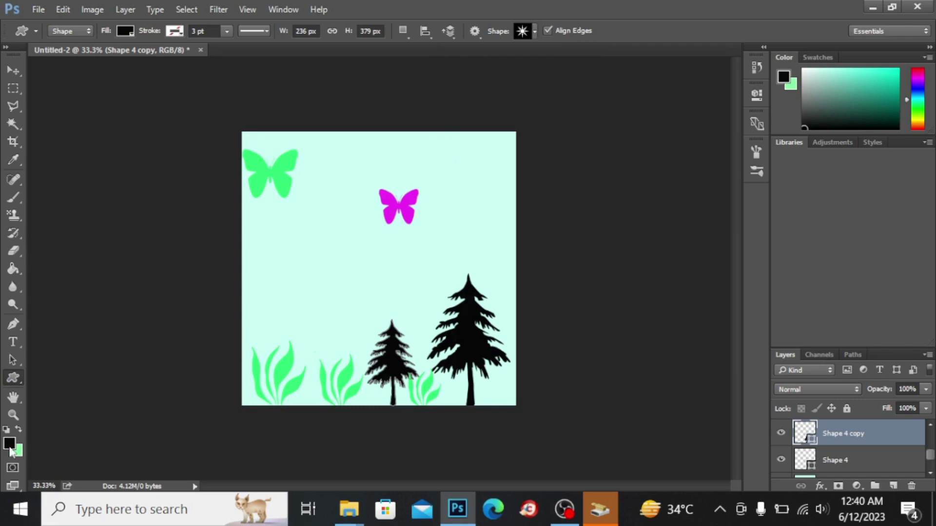
# Step: Set the foreground colour to bright yellow #fcf52a
pyautogui.click(10, 446)
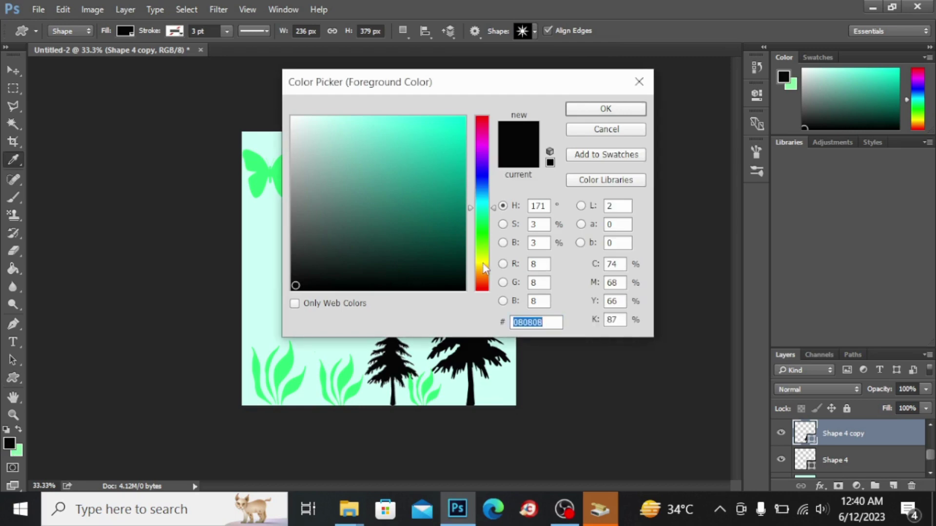
pyautogui.click(483, 266)
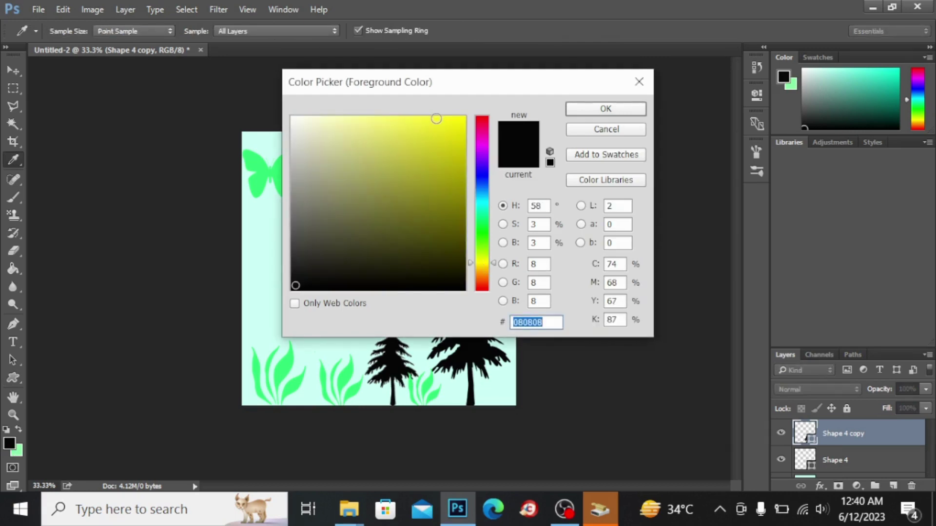
pyautogui.click(436, 118)
pyautogui.click(606, 109)
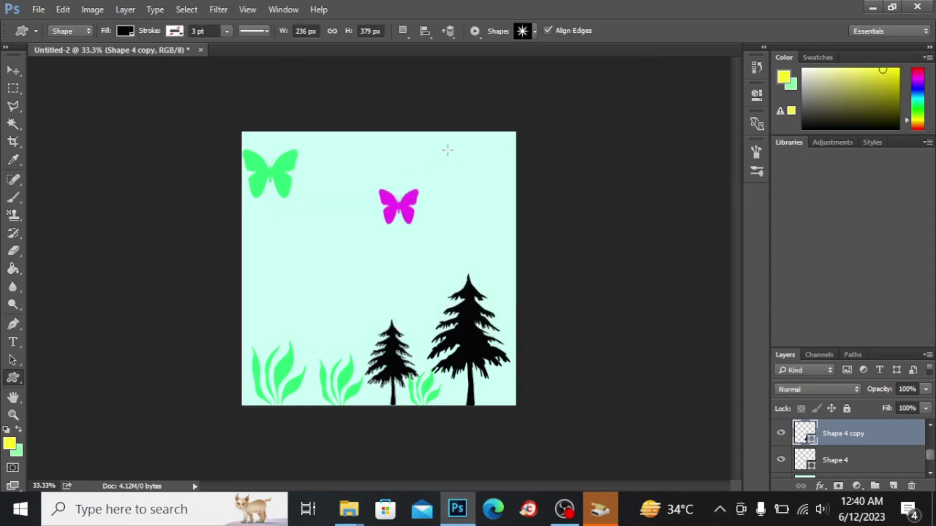
# Step: Draw a yellow sun shape on a new layer at top right, nudged slightly left and up
pyautogui.click(893, 486)
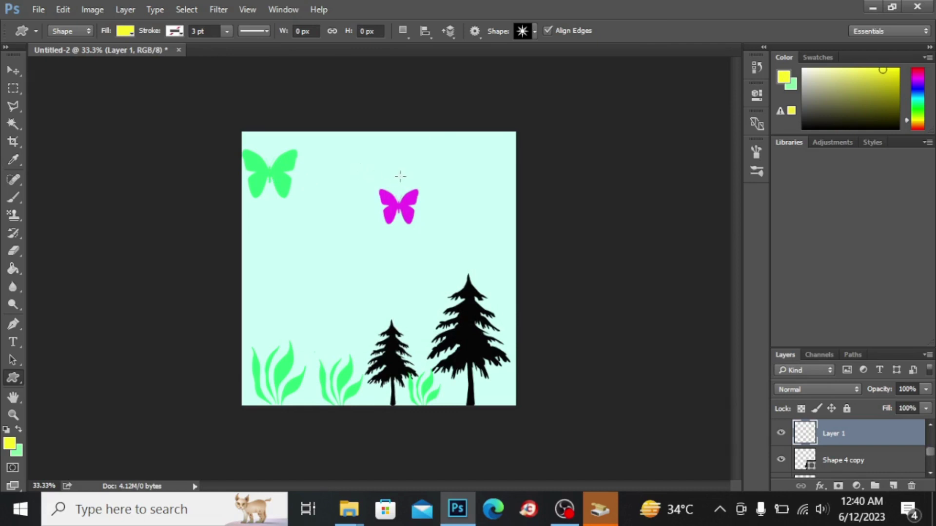
pyautogui.moveTo(450, 141); pyautogui.dragTo(518, 222)
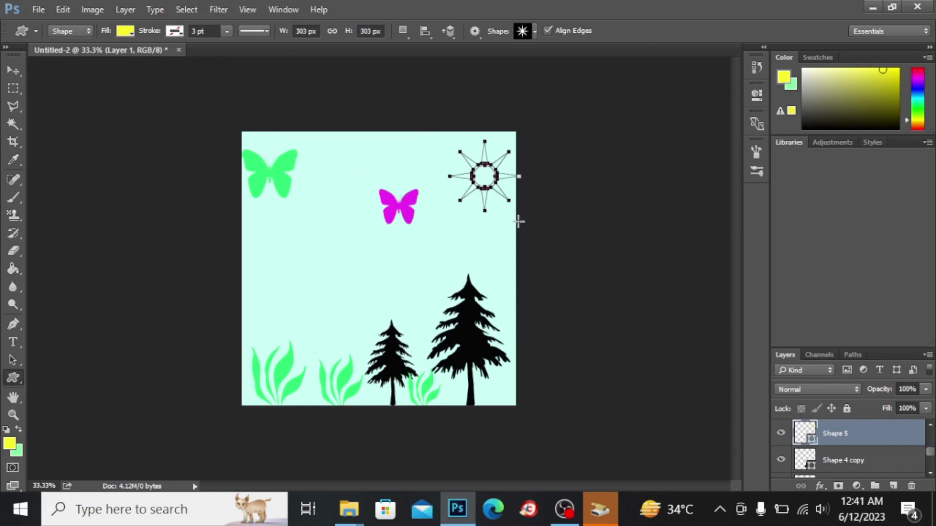
pyautogui.click(9, 72)
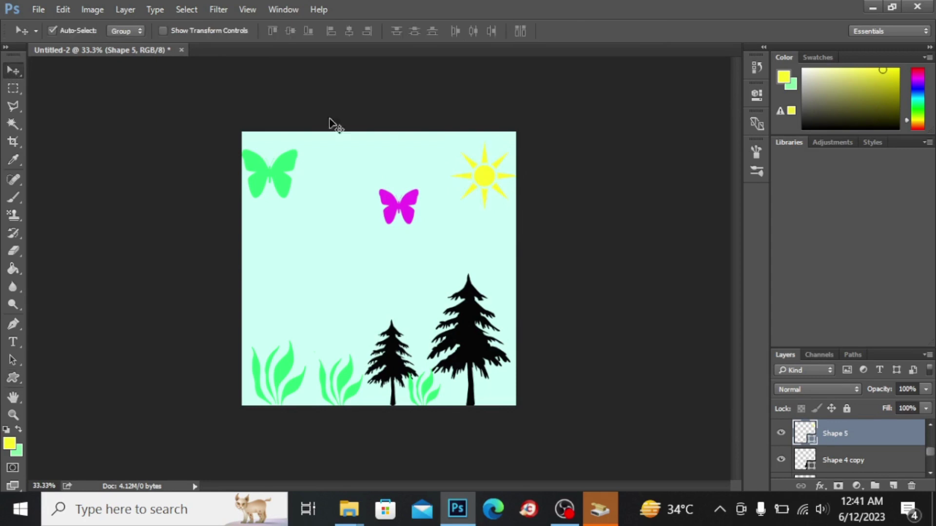
pyautogui.moveTo(485, 182); pyautogui.dragTo(467, 176)
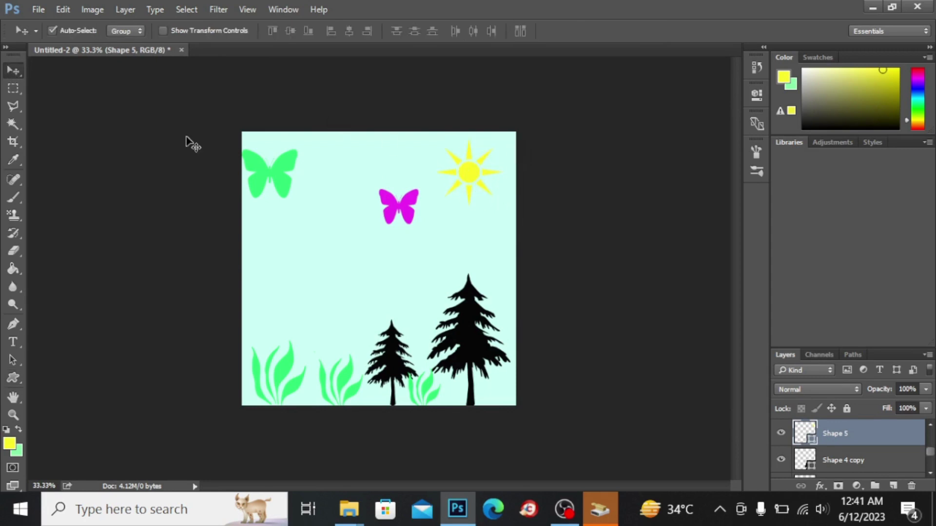
pyautogui.click(13, 378)
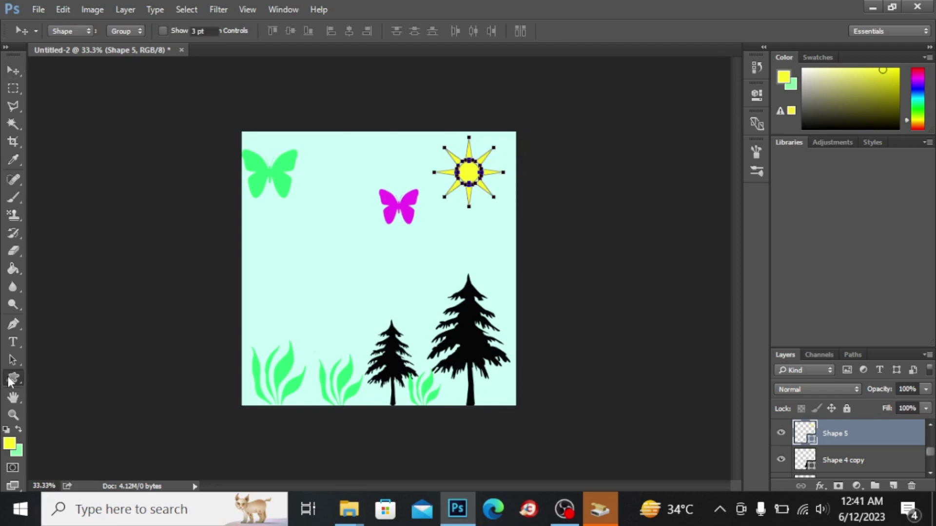
# Step: Load the Banners and Awards shape set, replacing the current nature shapes
pyautogui.rightClick(13, 378)
pyautogui.click(102, 444)
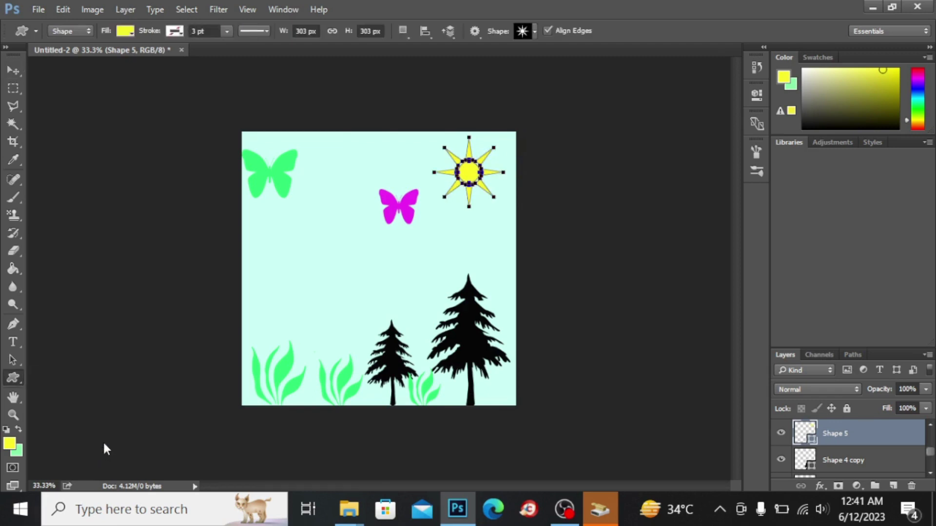
pyautogui.click(535, 30)
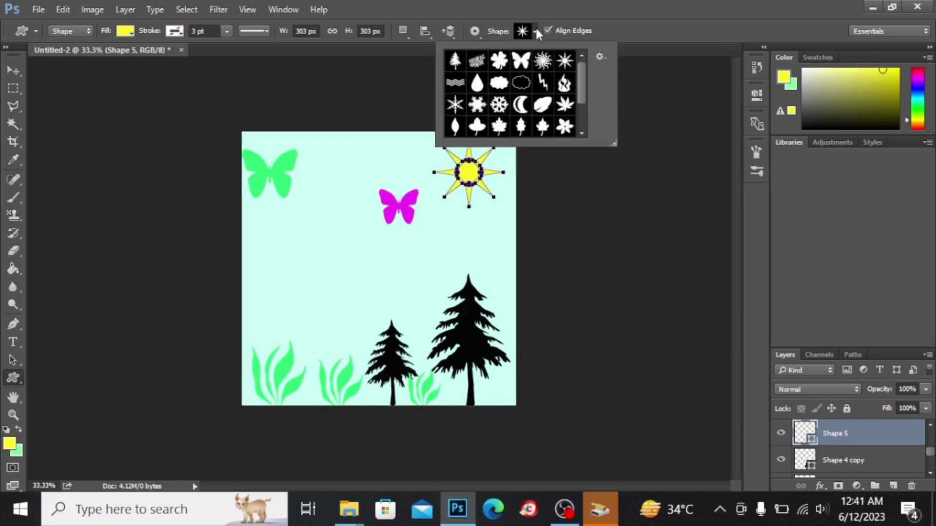
pyautogui.click(597, 59)
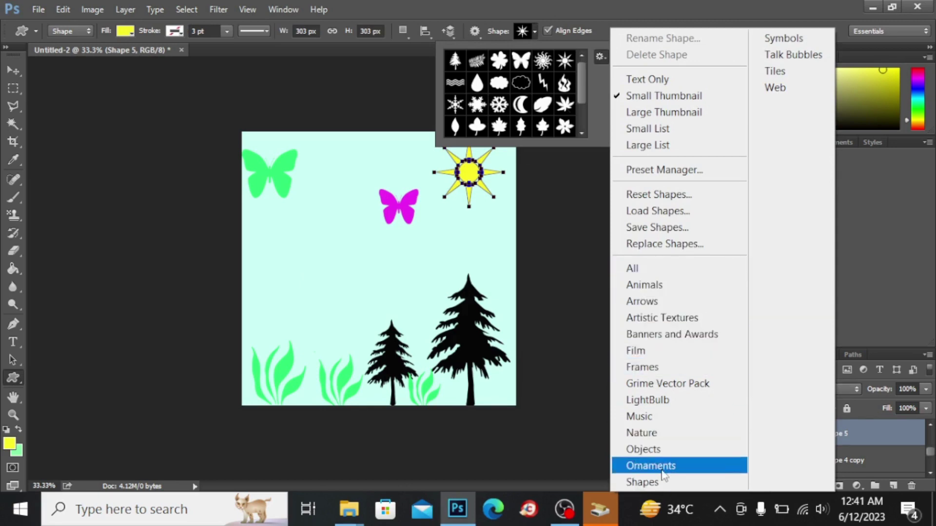
pyautogui.click(655, 335)
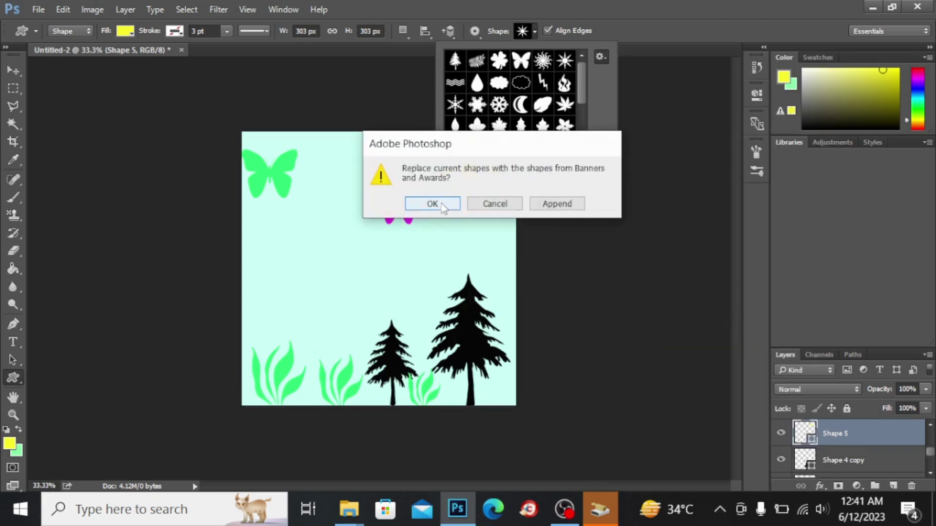
pyautogui.click(441, 208)
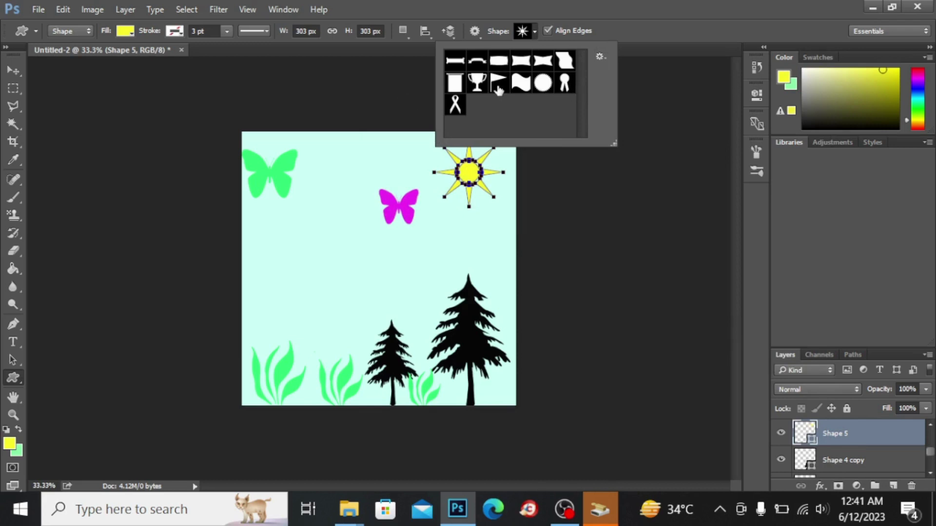
# Step: Close the shape picker menus and cancel the Create Custom Shape dialog
pyautogui.click(600, 55)
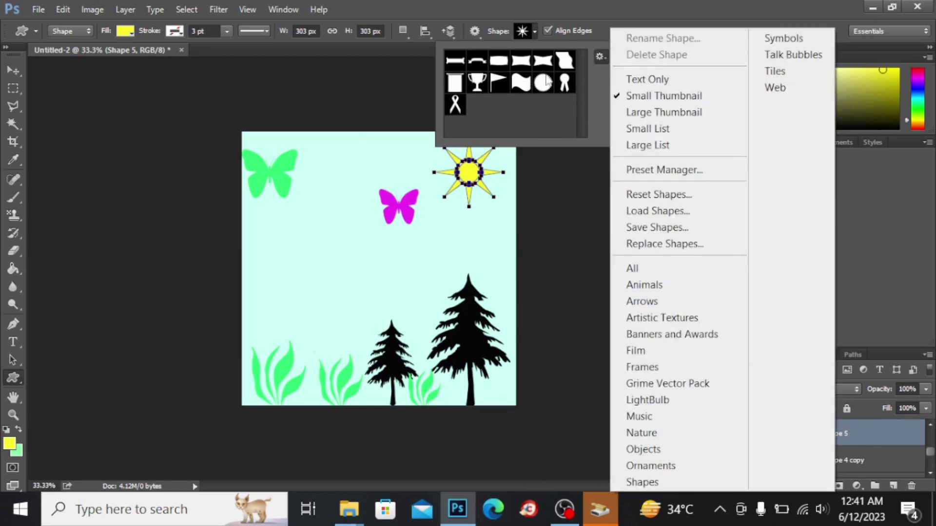
pyautogui.click(354, 62)
pyautogui.click(355, 63)
pyautogui.click(355, 63)
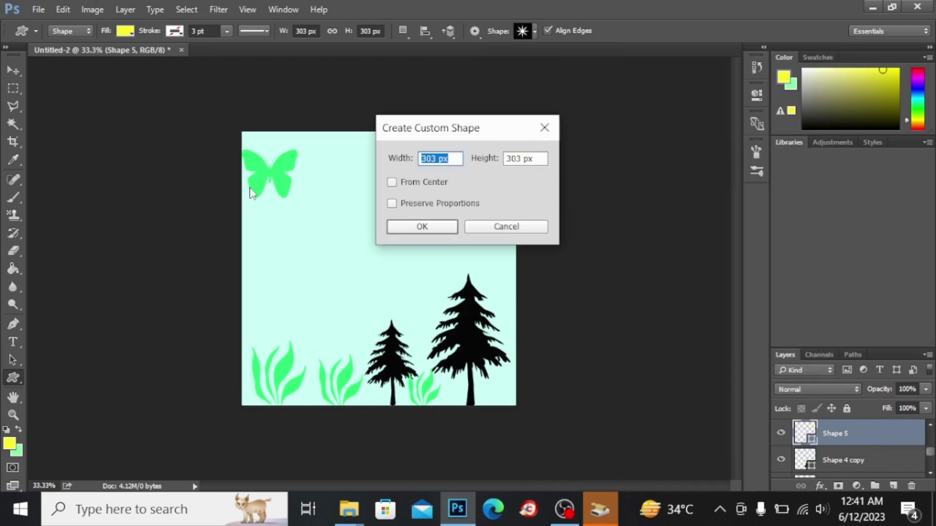
pyautogui.click(544, 127)
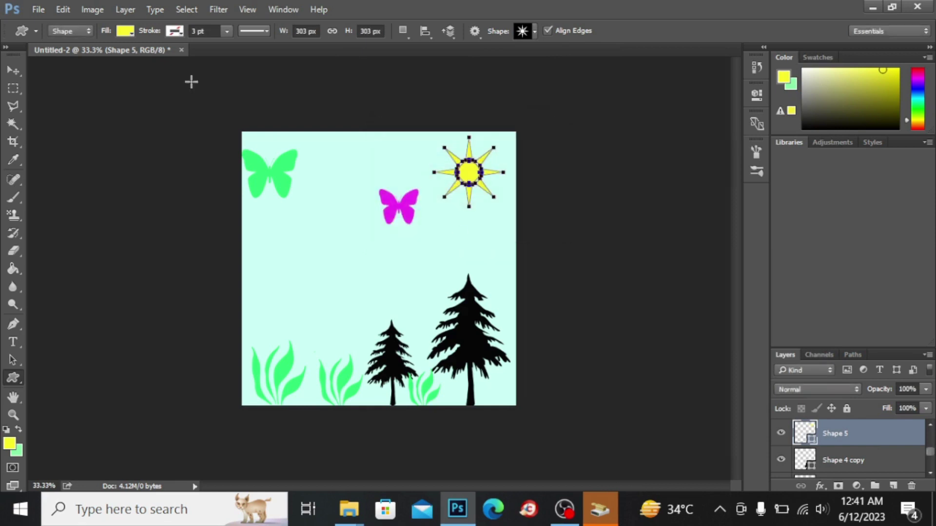
# Step: Delete the sun, both butterflies, two grass clumps and the large pine tree
pyautogui.click(13, 71)
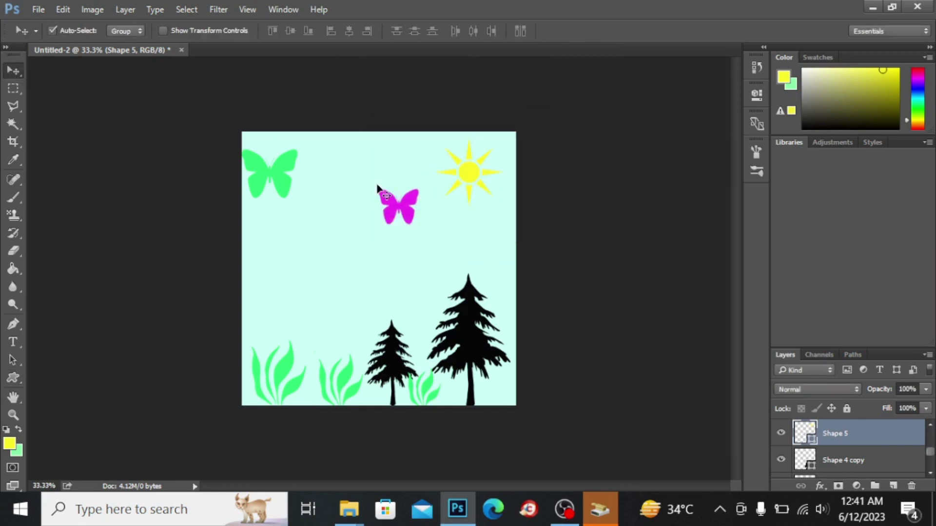
pyautogui.press('Delete')
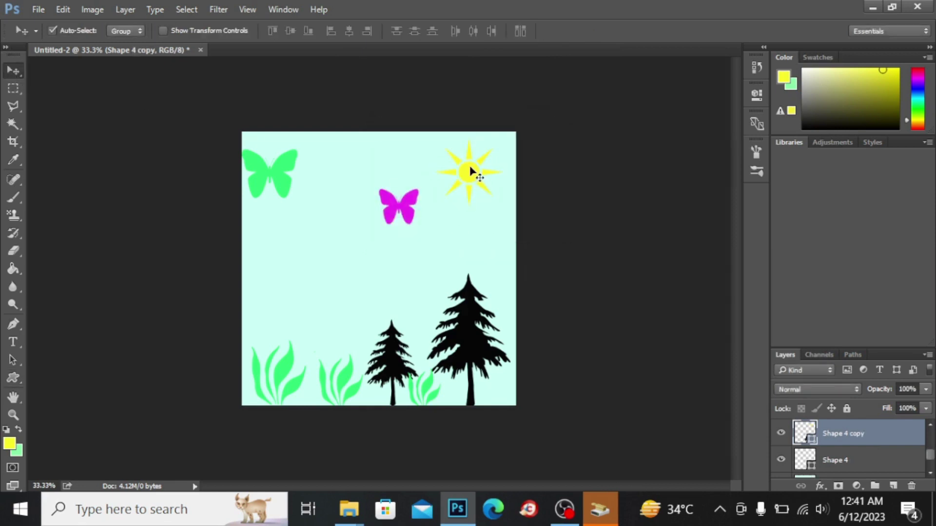
pyautogui.press('Delete')
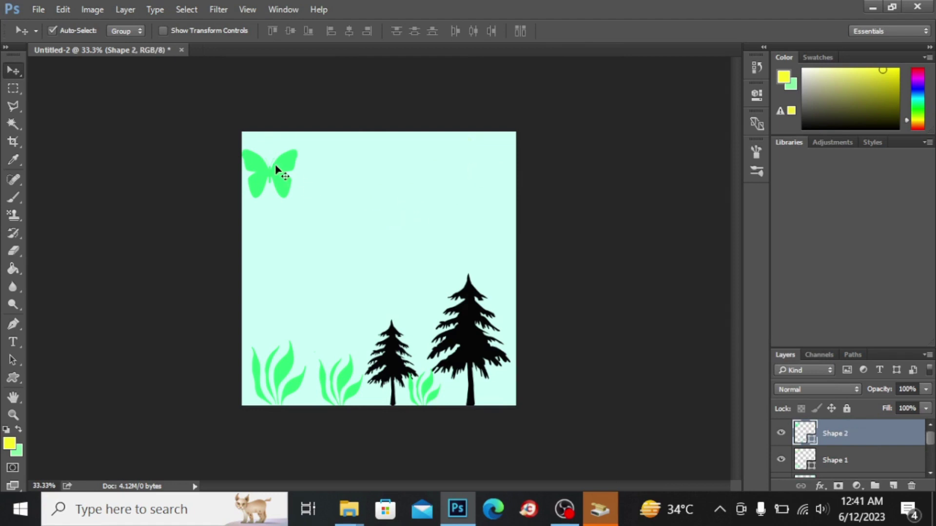
pyautogui.press('Delete')
pyautogui.click(463, 347)
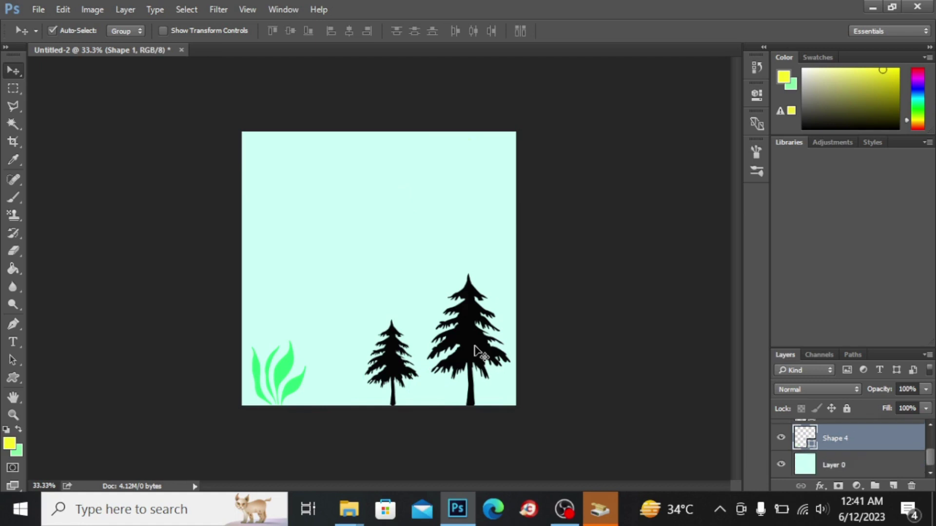
pyautogui.moveTo(463, 347); pyautogui.dragTo(49, 392)
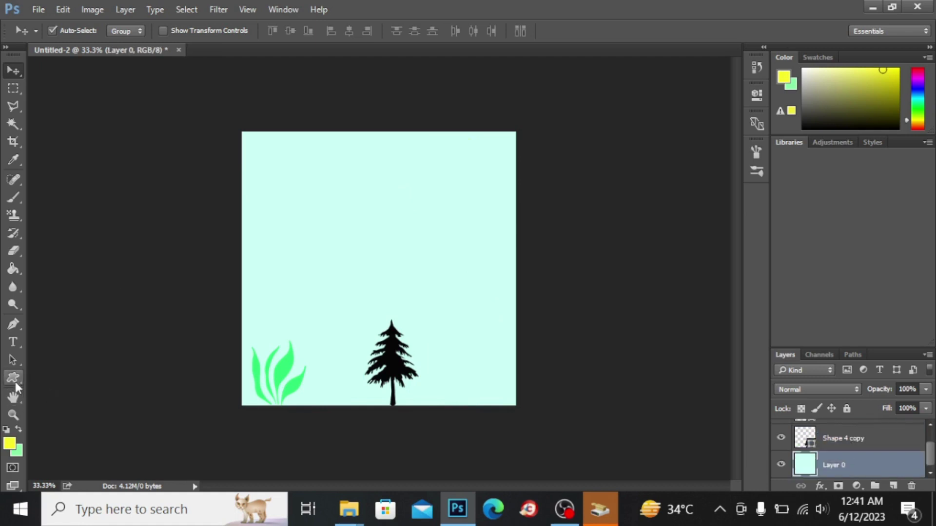
pyautogui.click(16, 381)
# Step: Draw a 774 × 420 px blue rectangle with a 2 pt black outline in the upper middle
pyautogui.click(65, 375)
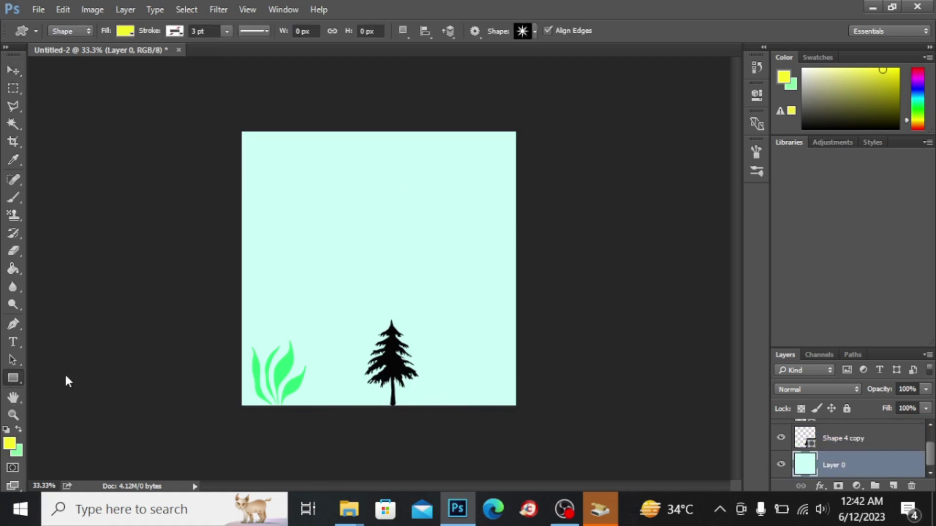
pyautogui.click(125, 32)
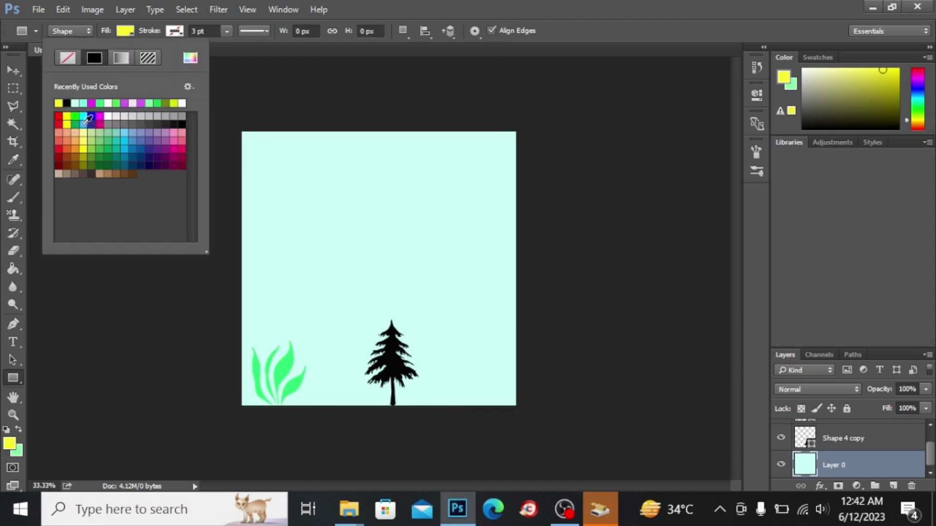
pyautogui.click(91, 117)
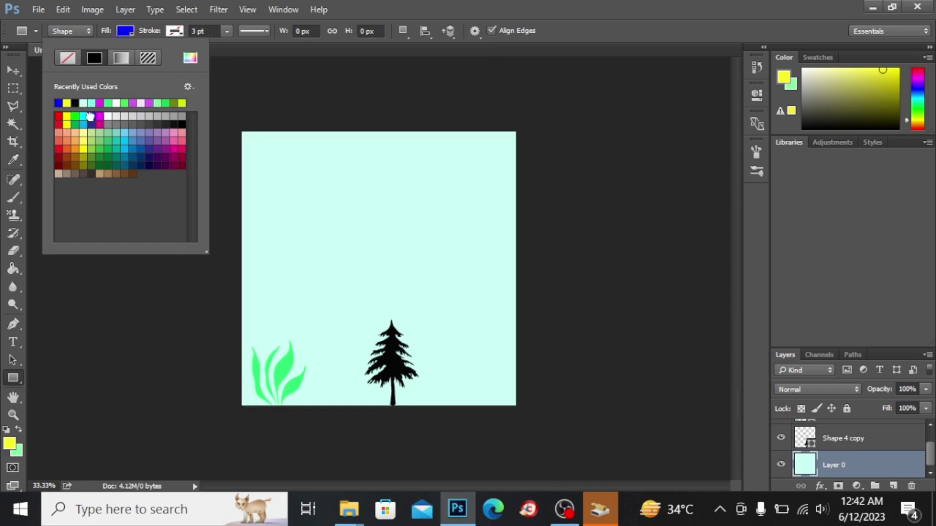
pyautogui.click(168, 31)
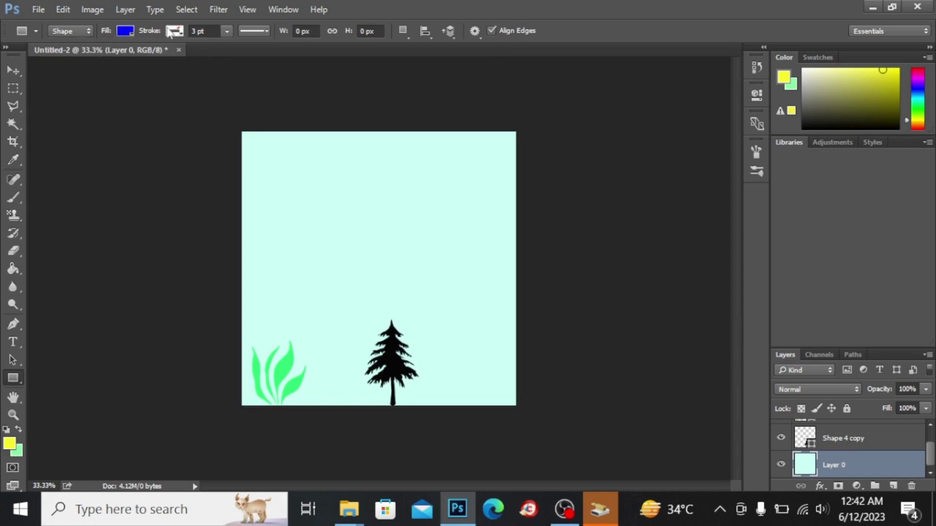
pyautogui.click(168, 31)
pyautogui.click(143, 57)
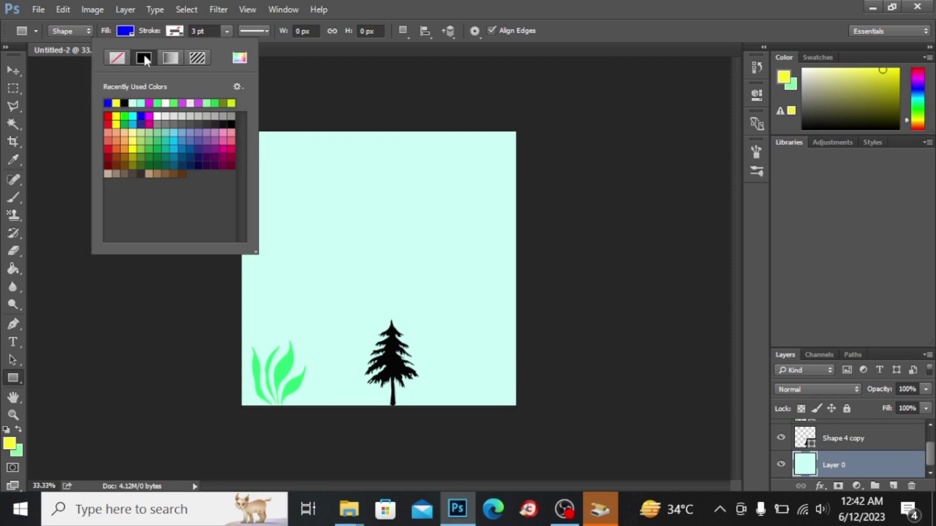
pyautogui.click(196, 31)
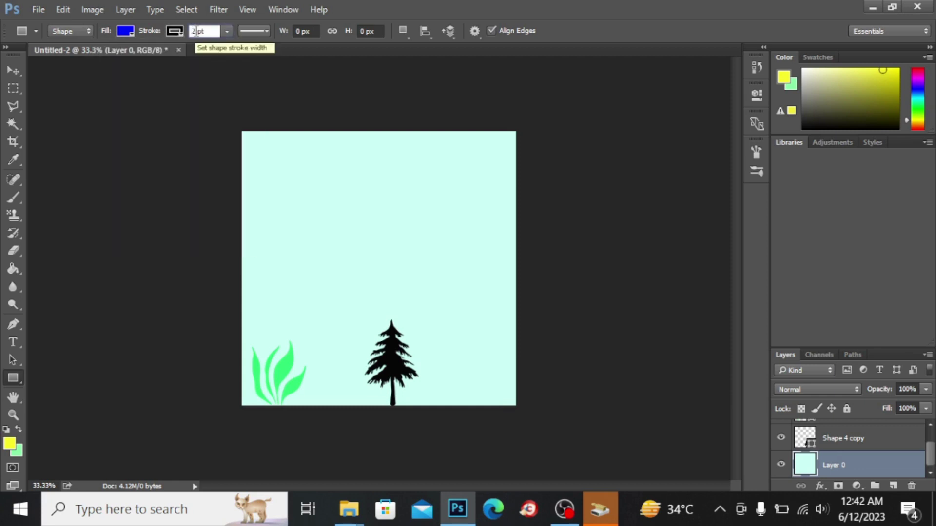
pyautogui.press('Return')
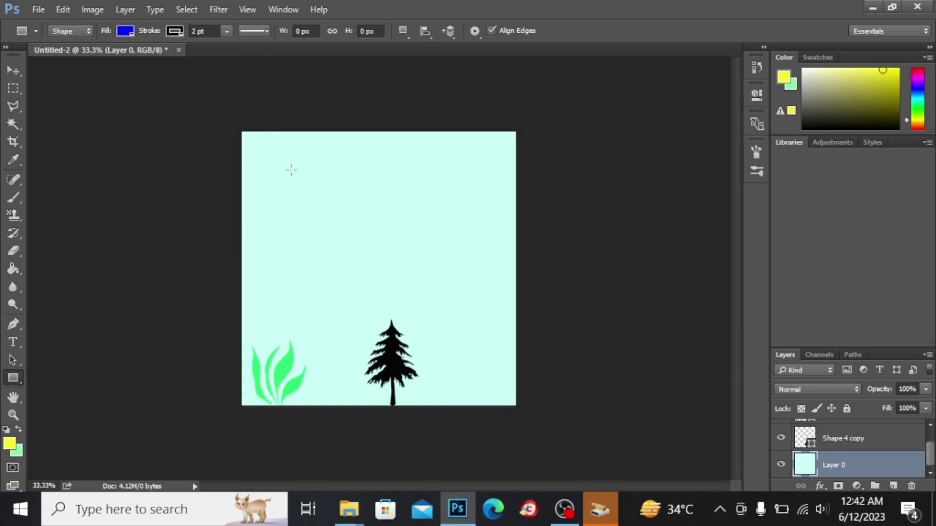
pyautogui.moveTo(291, 170); pyautogui.dragTo(468, 265)
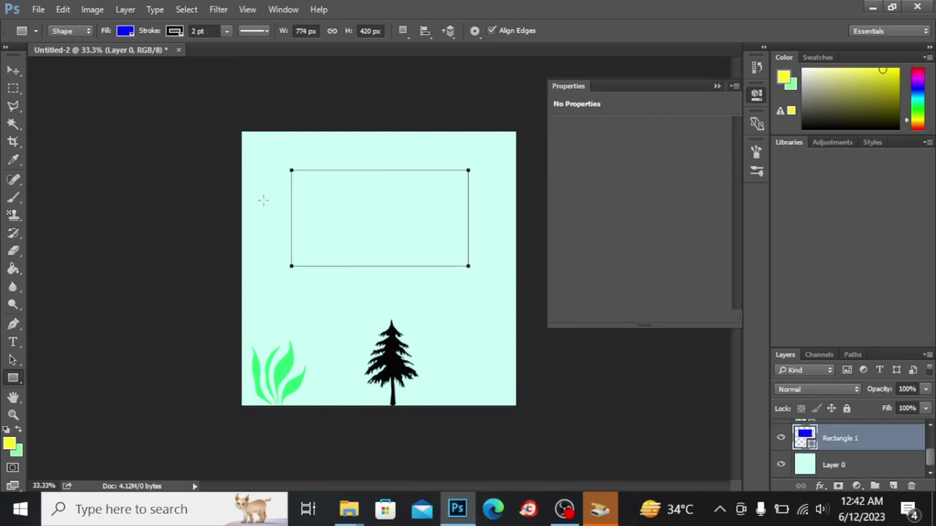
pyautogui.press('v')
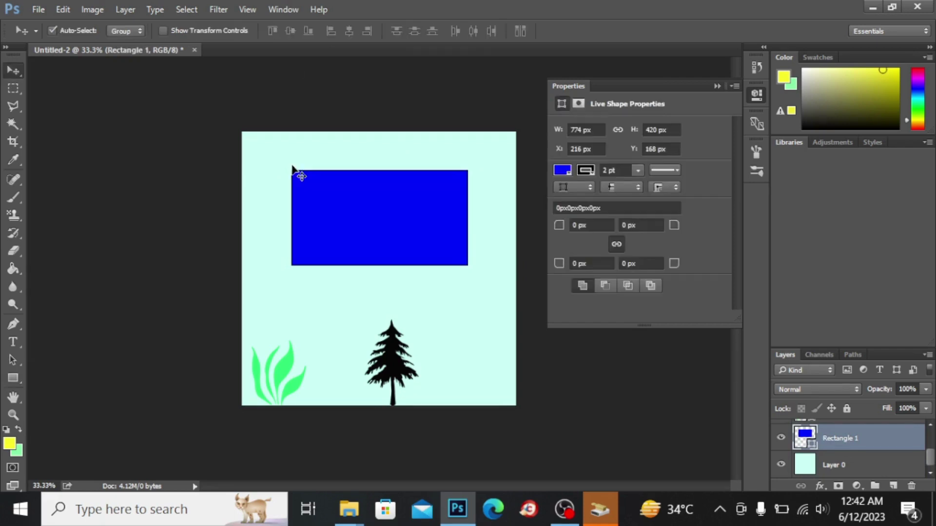
# Step: Lower the Rectangle 1 layer's opacity to 57%
pyautogui.click(925, 390)
pyautogui.click(899, 407)
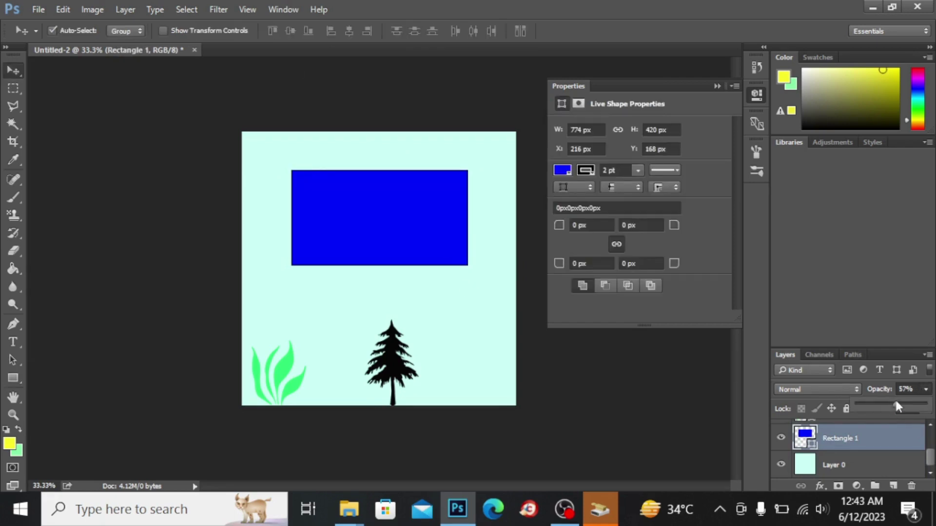
pyautogui.moveTo(896, 402); pyautogui.dragTo(912, 402)
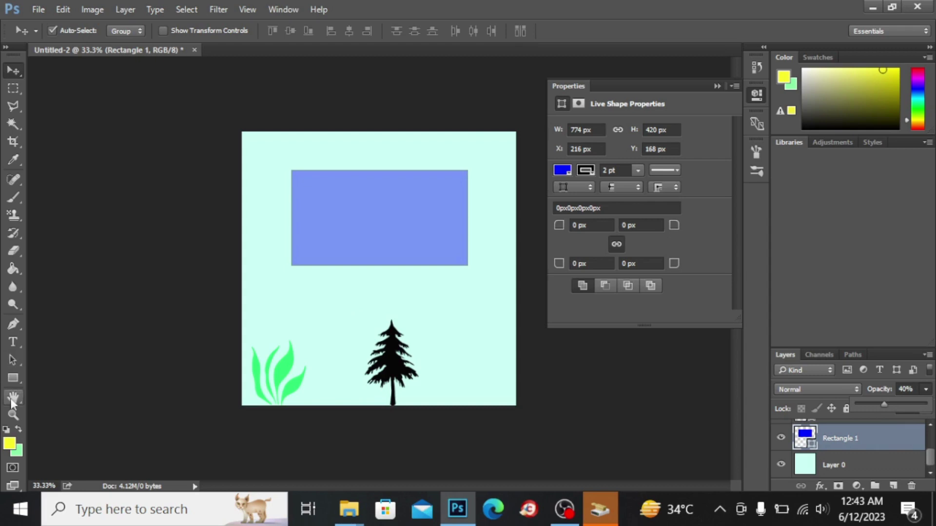
# Step: Select the Ellipse Tool and delete the Rectangle 1 layer
pyautogui.click(16, 377)
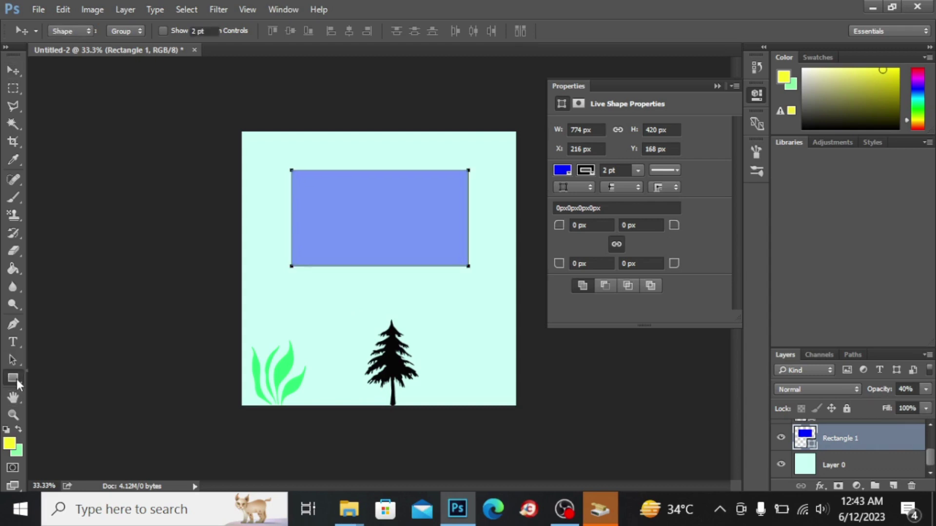
pyautogui.click(15, 376)
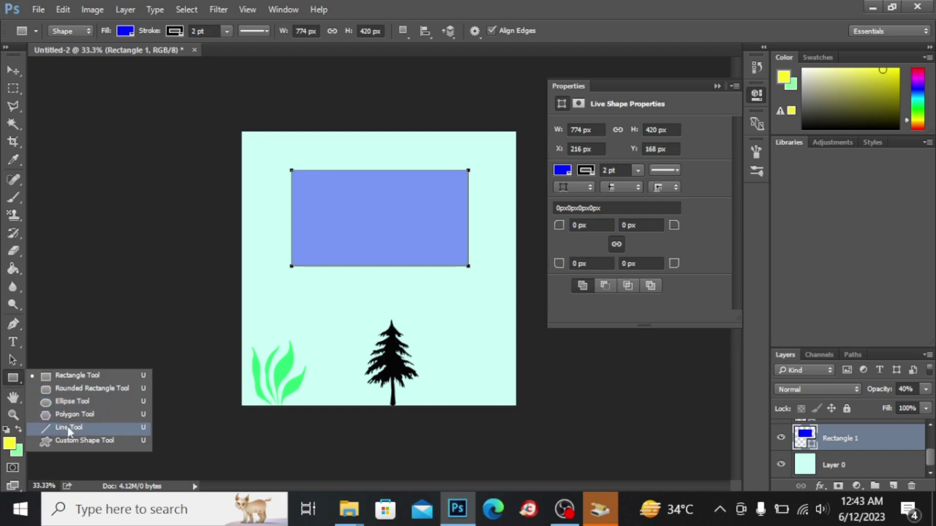
pyautogui.click(72, 402)
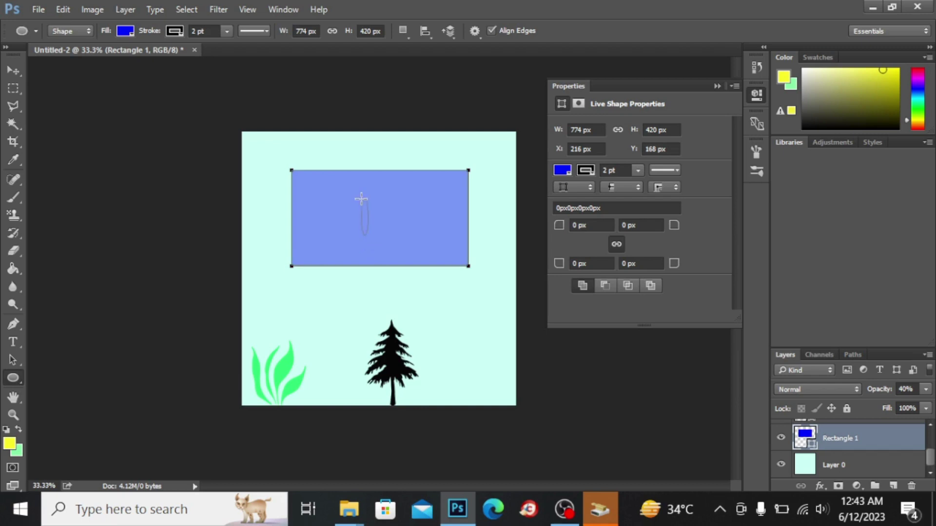
pyautogui.press('v')
pyautogui.press('Delete')
# Step: Sample the aqua canvas colour and draw a 615 × 615 px circle above the pine tree
pyautogui.click(14, 378)
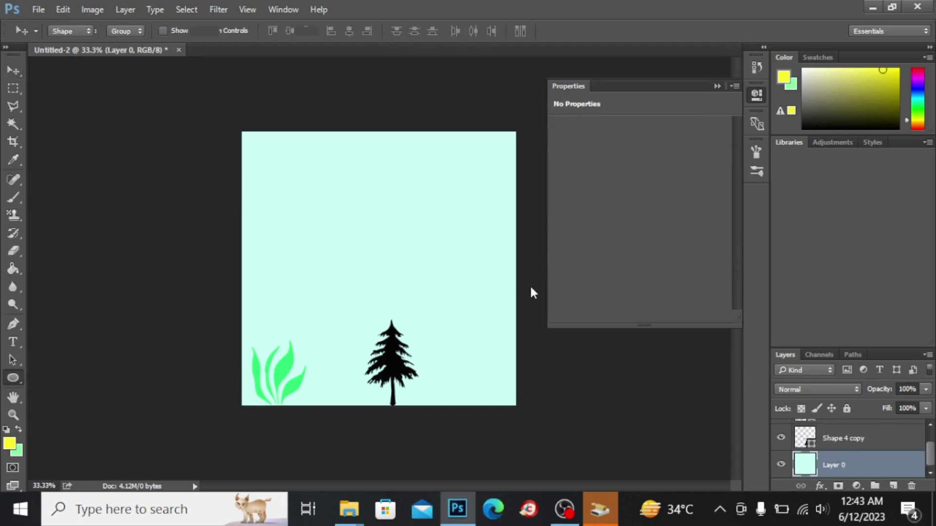
pyautogui.moveTo(446, 247); pyautogui.dragTo(424, 245)
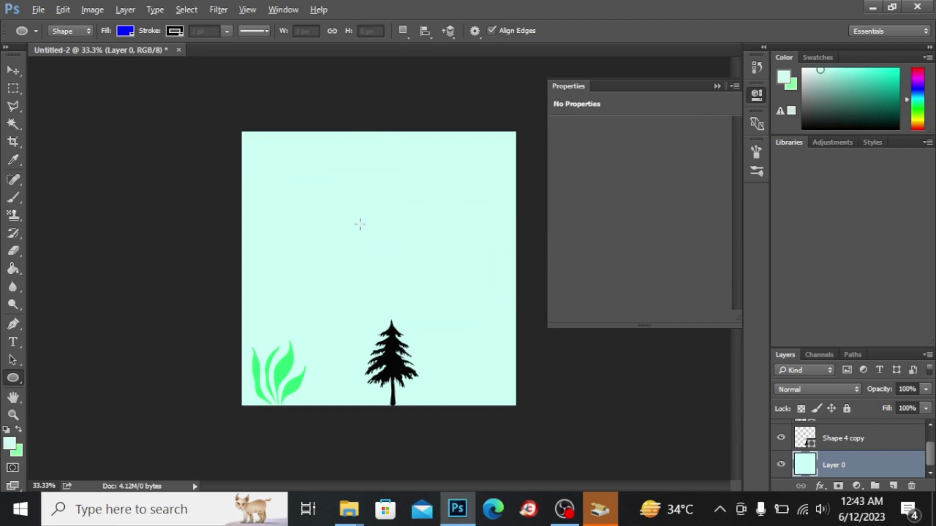
pyautogui.moveTo(327, 206); pyautogui.dragTo(482, 347)
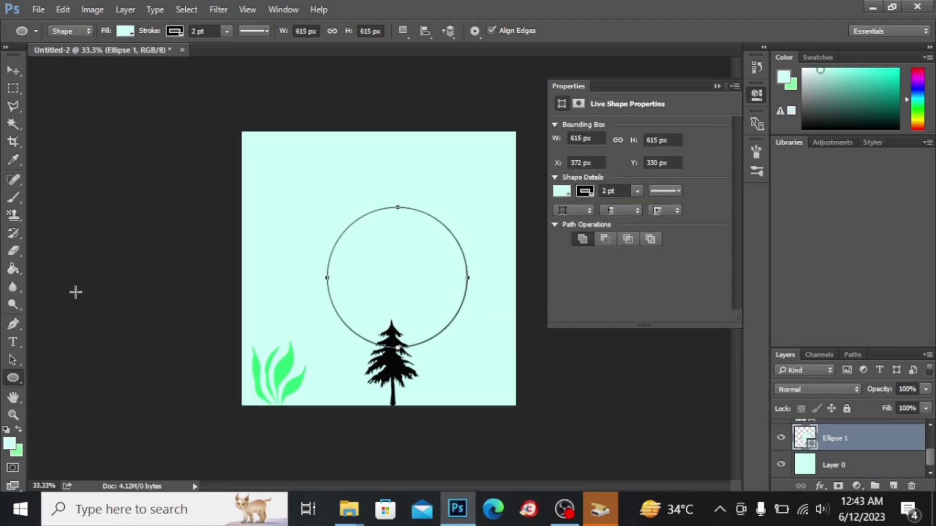
pyautogui.click(124, 32)
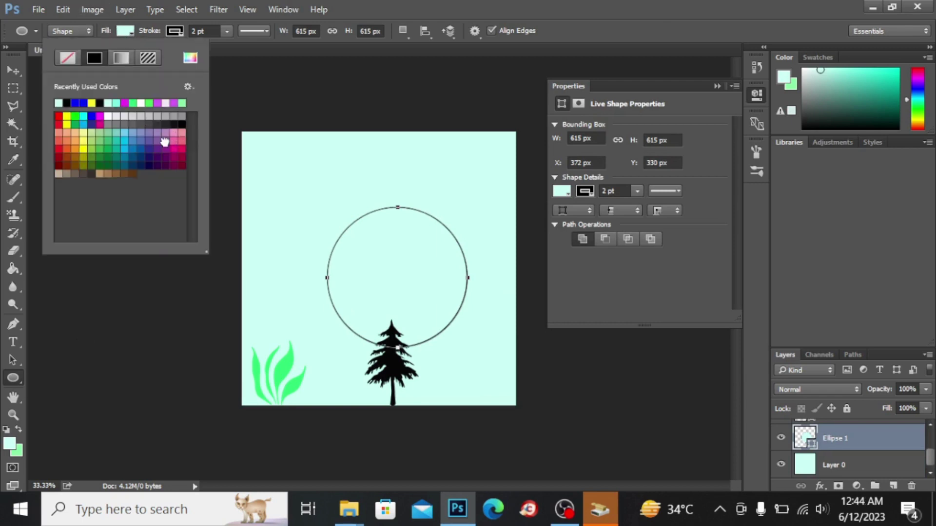
# Step: Fill the Ellipse 1 circle with purple
pyautogui.click(165, 142)
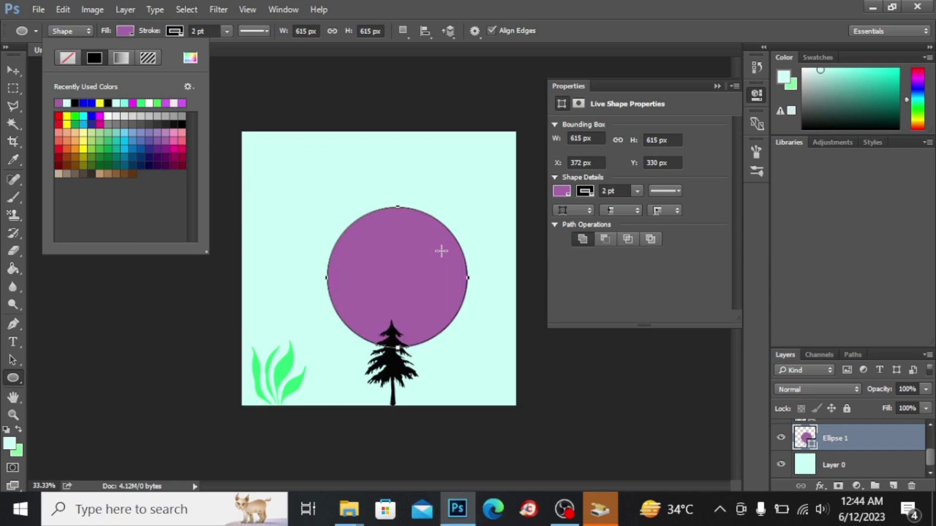
pyautogui.click(15, 65)
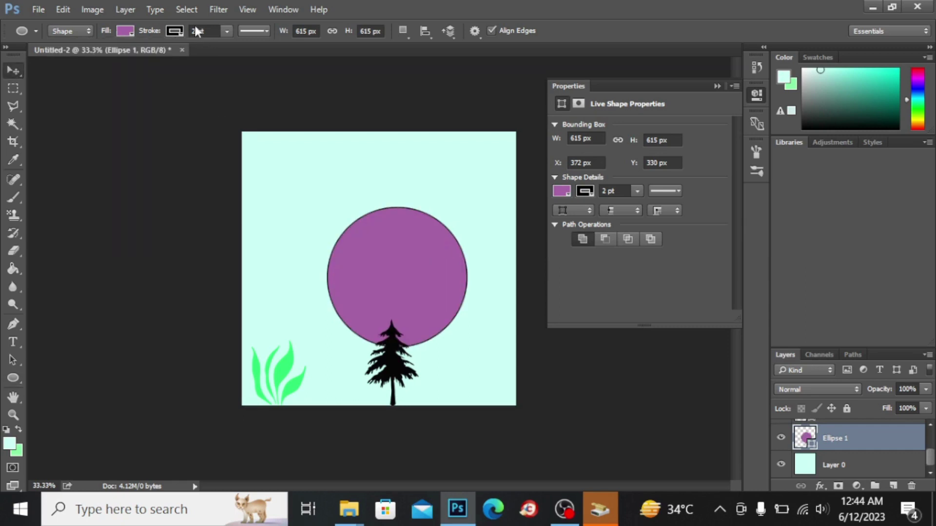
pyautogui.press('v')
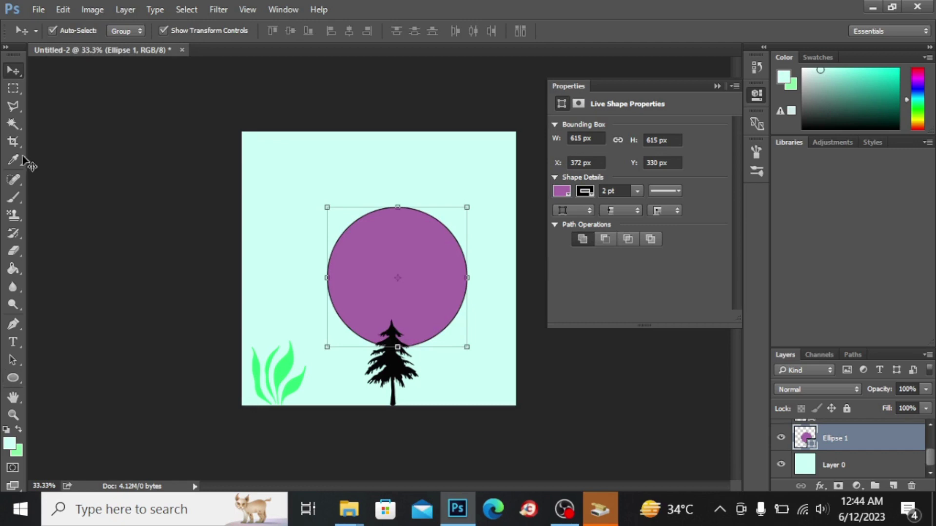
pyautogui.click(13, 378)
# Step: Thicken the circle's black outline to 4 pt
pyautogui.click(193, 31)
pyautogui.press('BackSpace')
pyautogui.press('BackSpace')
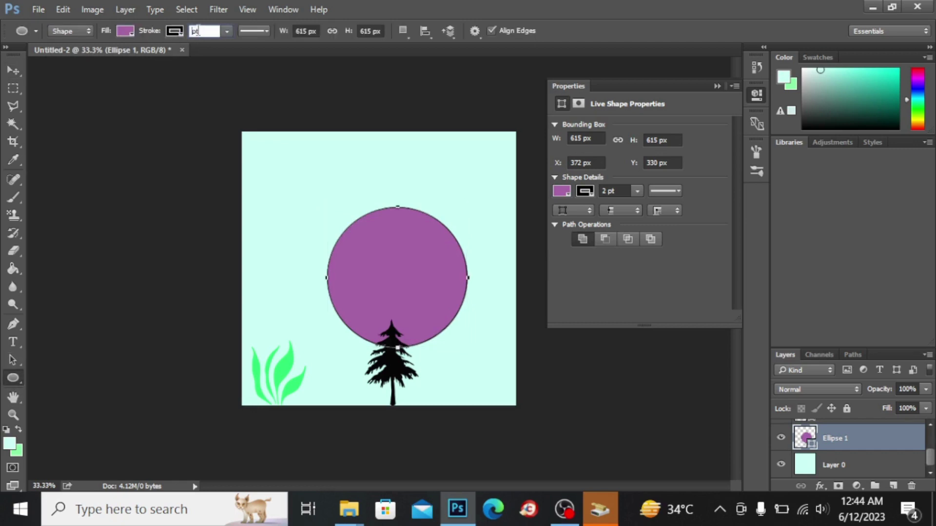
pyautogui.write('4')
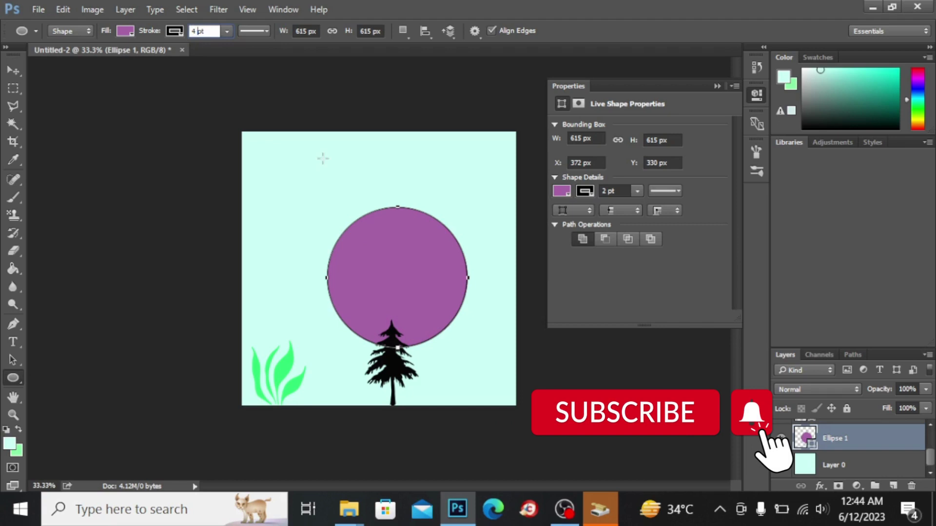
pyautogui.press('Return')
pyautogui.press('Return')
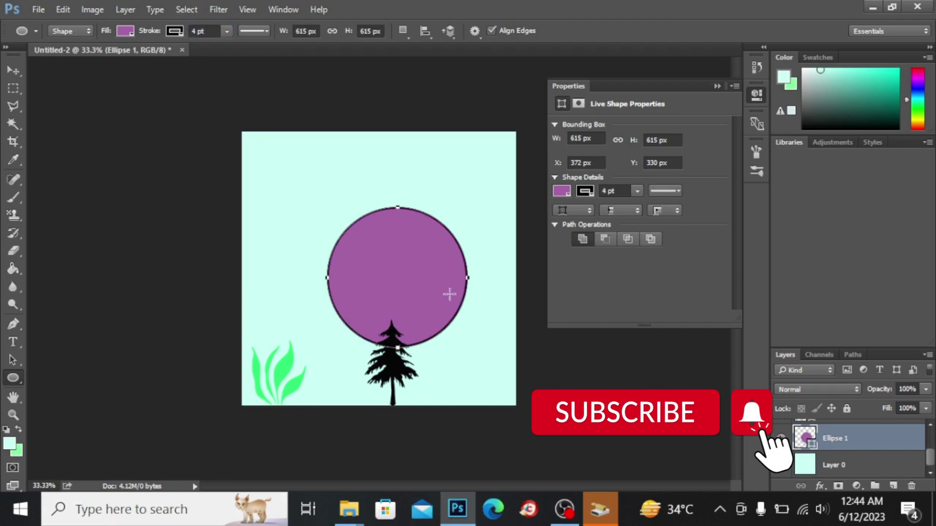
pyautogui.click(194, 31)
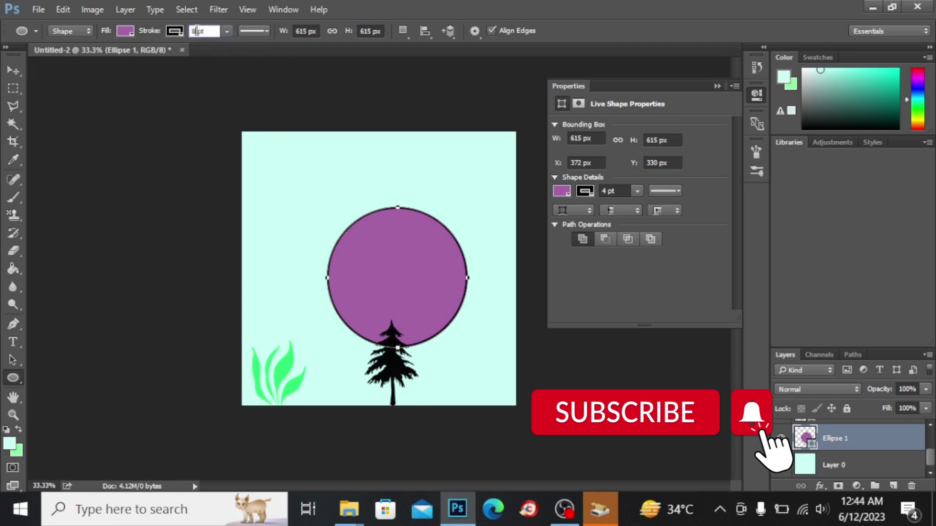